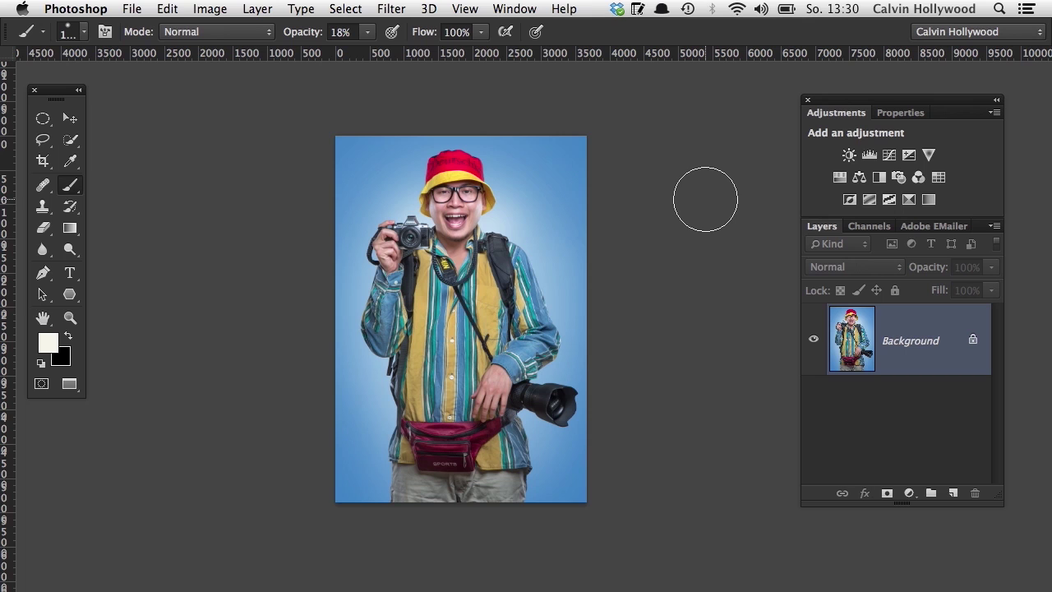
Look through the workspace switcher and Window menu for the workspace commands
left_click(996, 37)
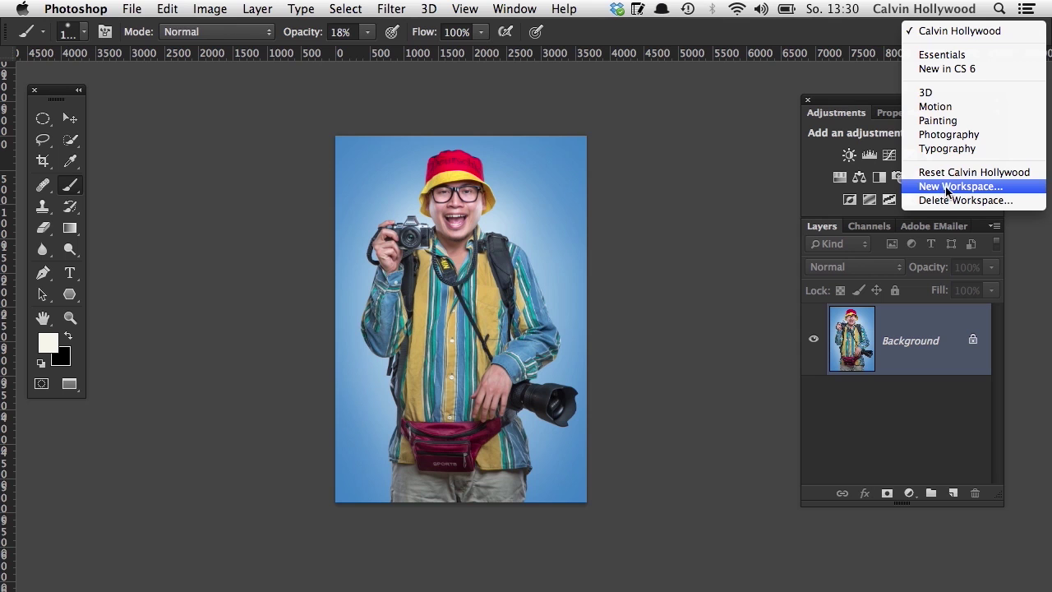
left_click(513, 10)
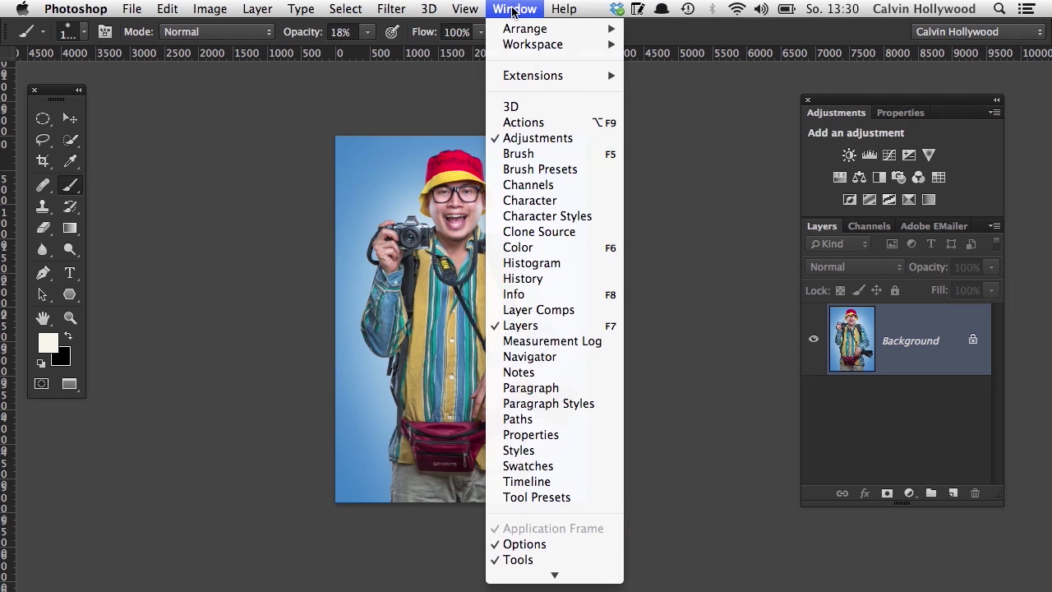
mouse_move(530, 45)
key("Escape")
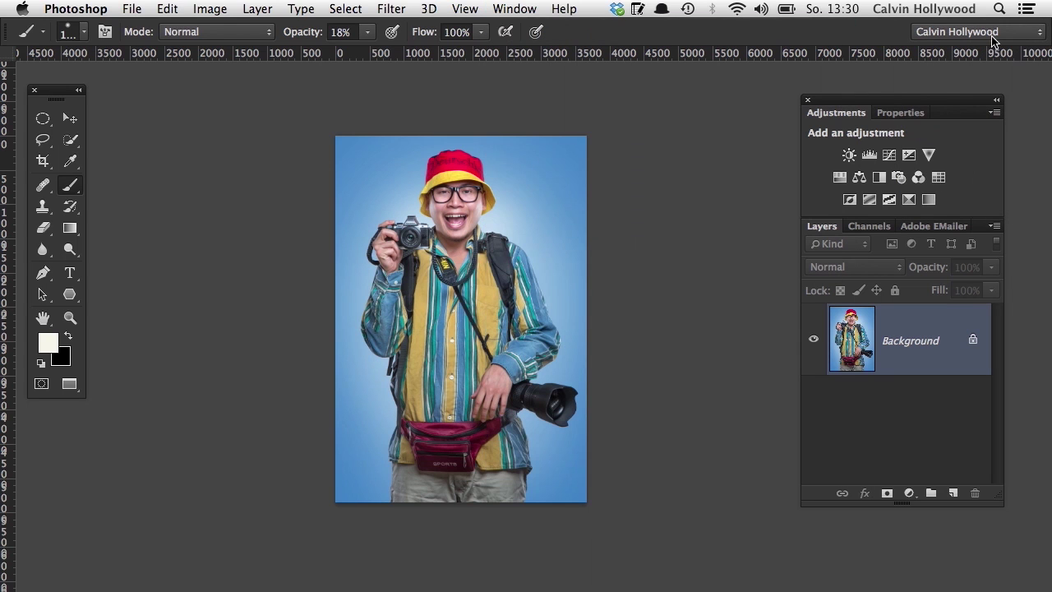
Save workspace 'Calvin on youtube' with Keyboard Shortcuts and Menus included
left_click(1014, 35)
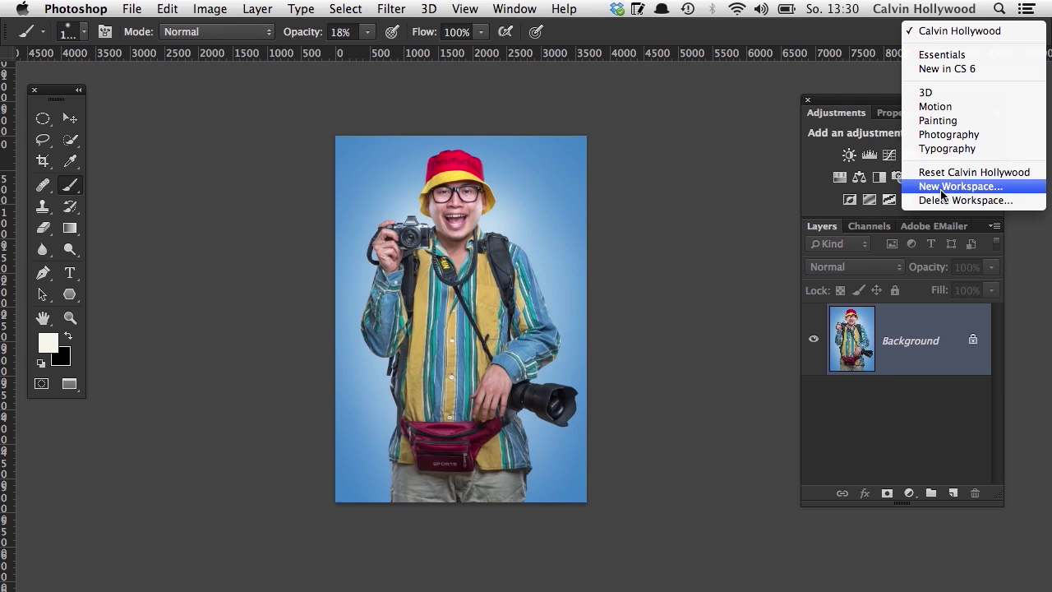
left_click(943, 189)
type("Calvin ")
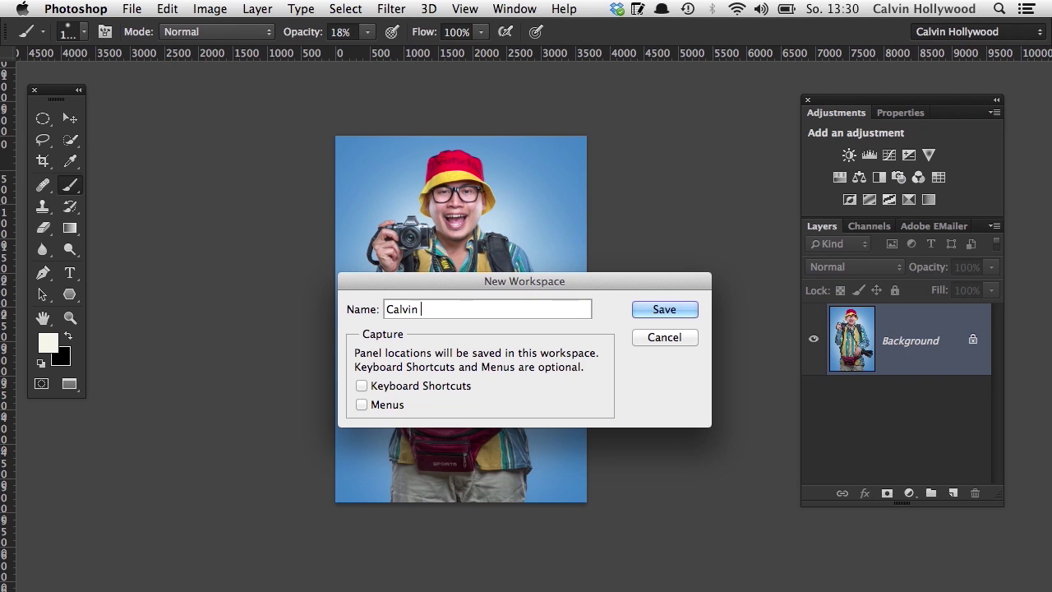
type("on youtube")
left_click(362, 386)
left_click(362, 405)
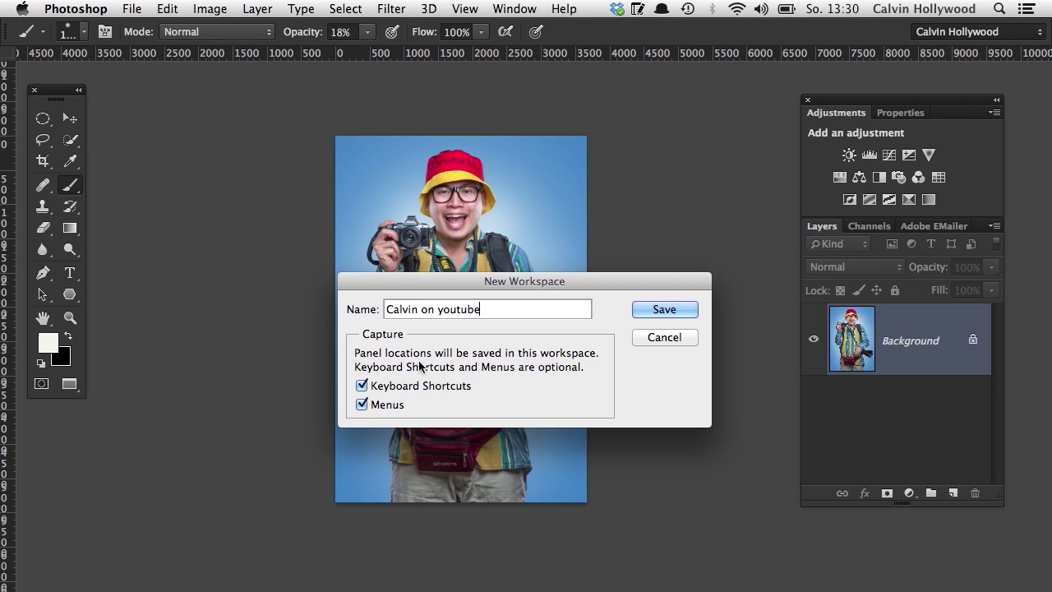
left_click(665, 311)
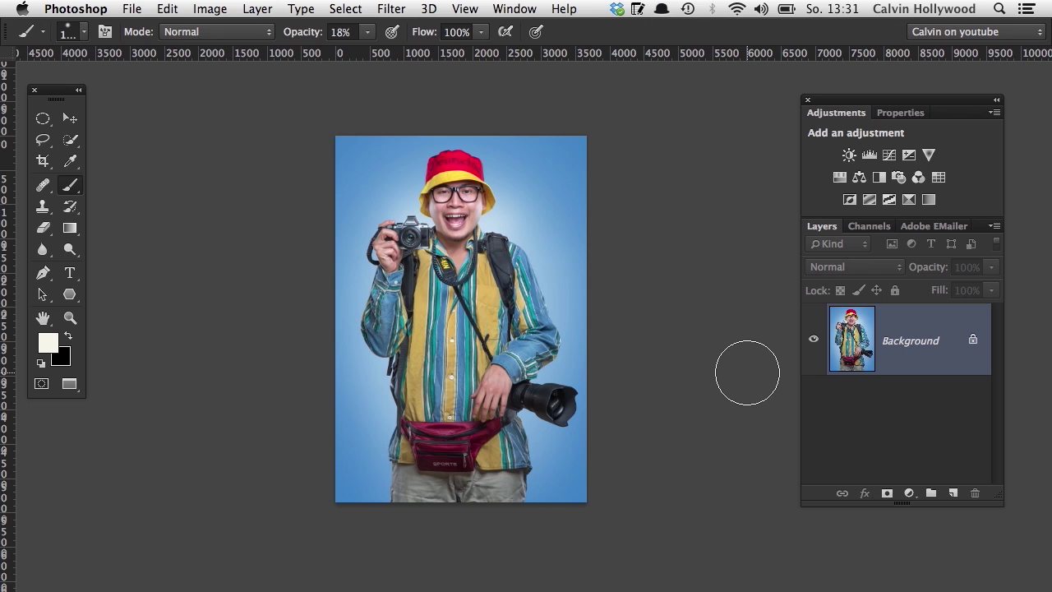
Pull the Adjustments and Properties panels out of the dock and close them
left_click_drag(834, 113, 555, 175)
left_click(560, 172)
left_click_drag(831, 112, 578, 158)
left_click(541, 146)
Float out Layers and Channels, then close Adobe EMailer, Layers, Channels and the Tools panel
left_click_drag(824, 113, 518, 107)
left_click_drag(836, 115, 244, 199)
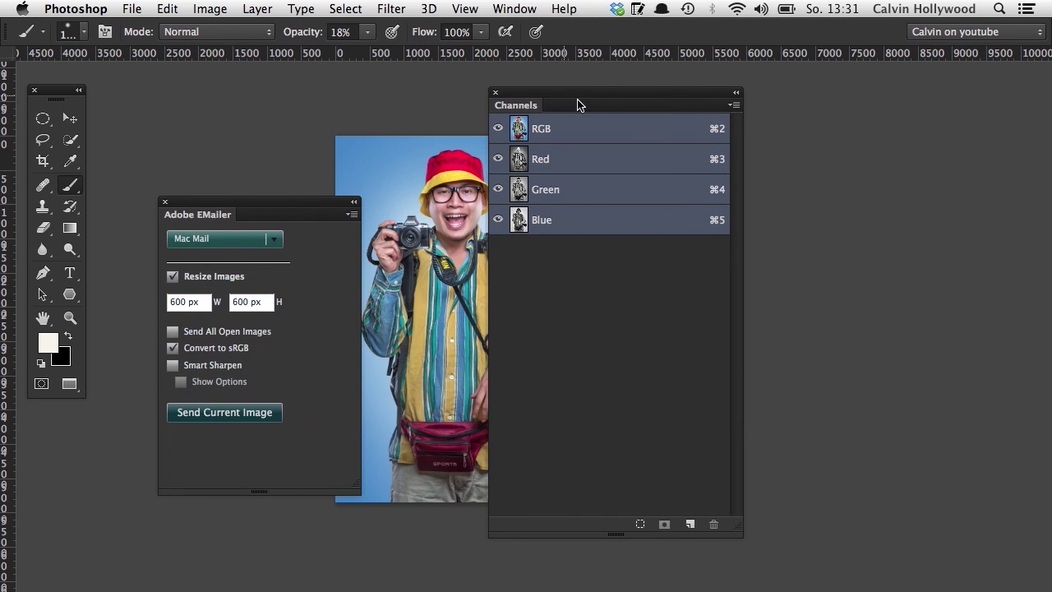
left_click_drag(658, 101, 901, 113)
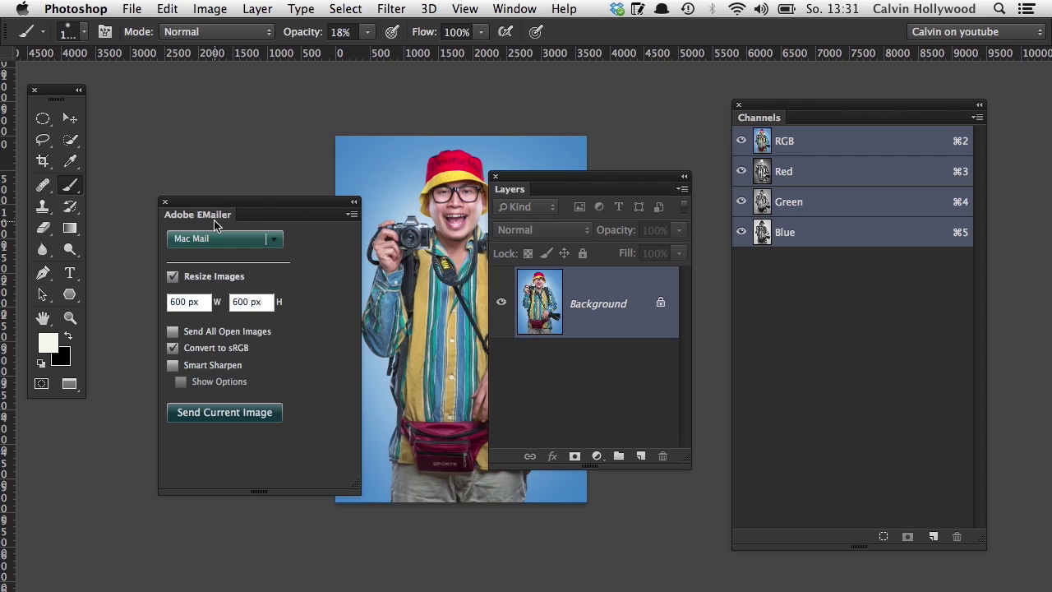
left_click(165, 201)
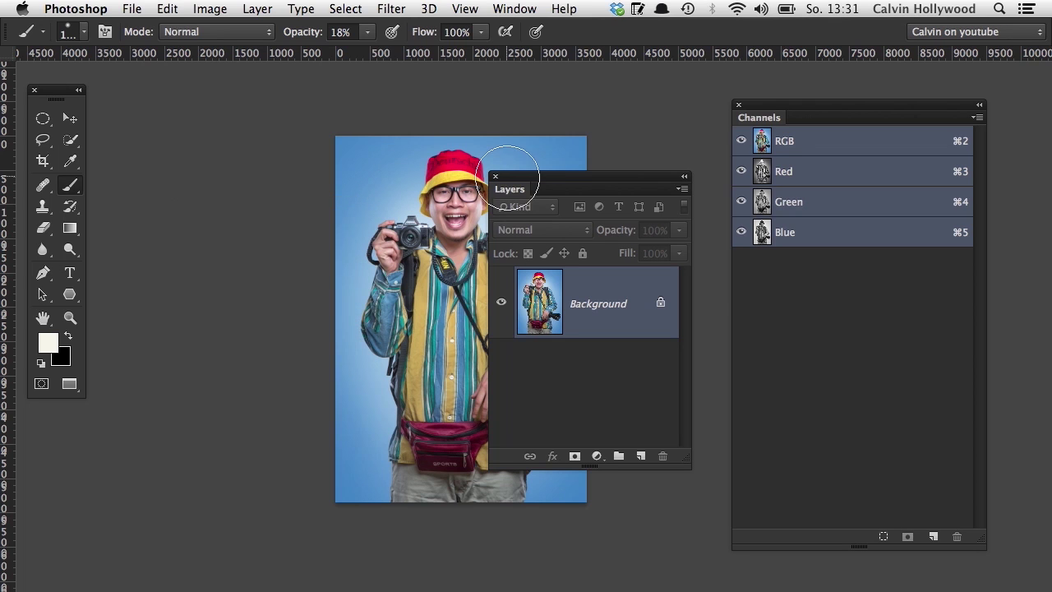
left_click(496, 176)
left_click(738, 107)
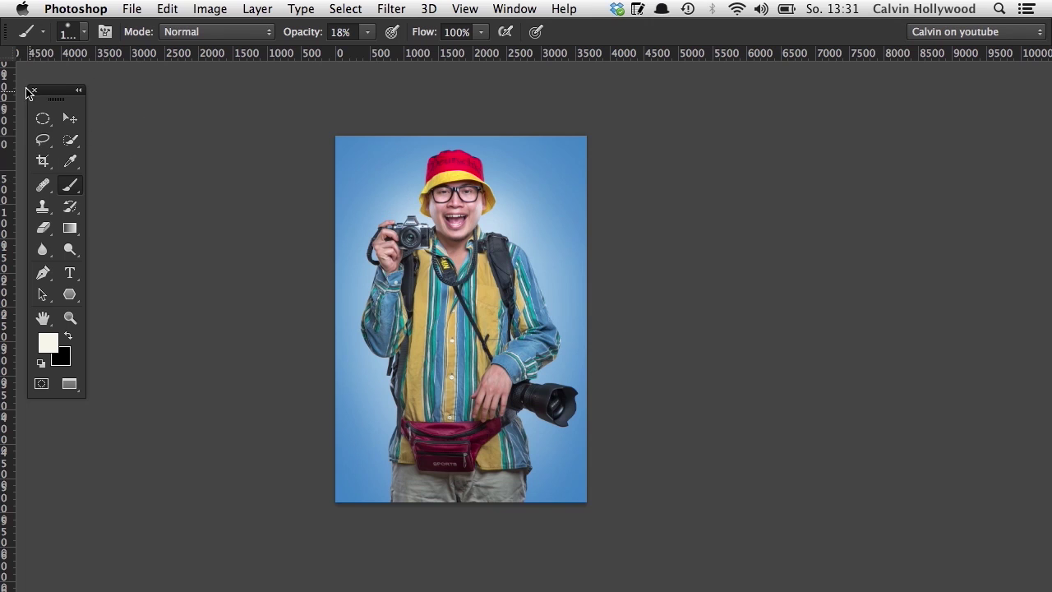
left_click(34, 89)
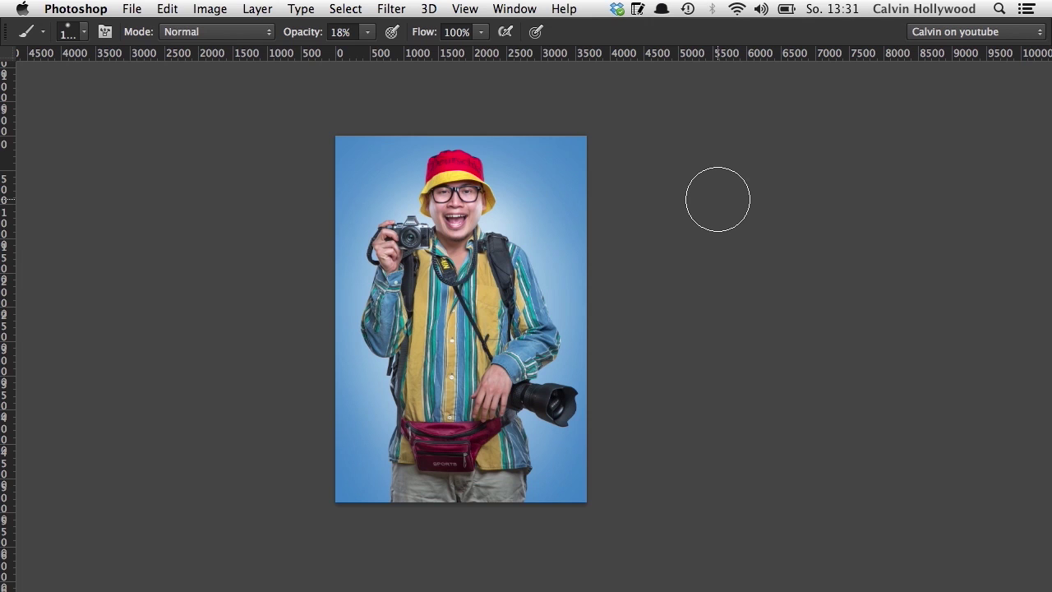
Restore the Tools panel from the Window menu and float it away from the edge
left_click(513, 8)
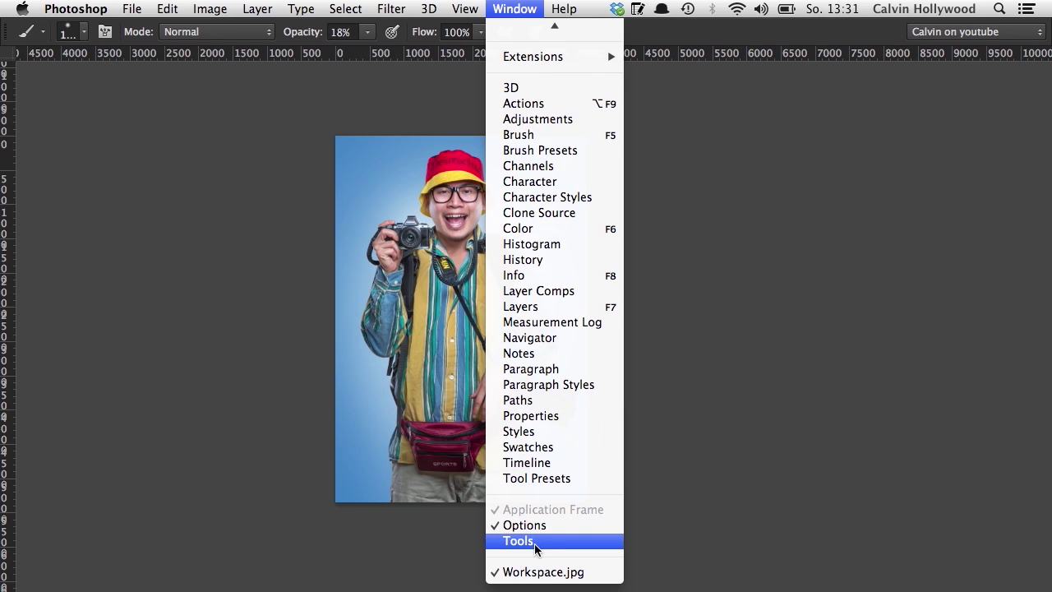
left_click(538, 543)
left_click_drag(61, 91, 116, 108)
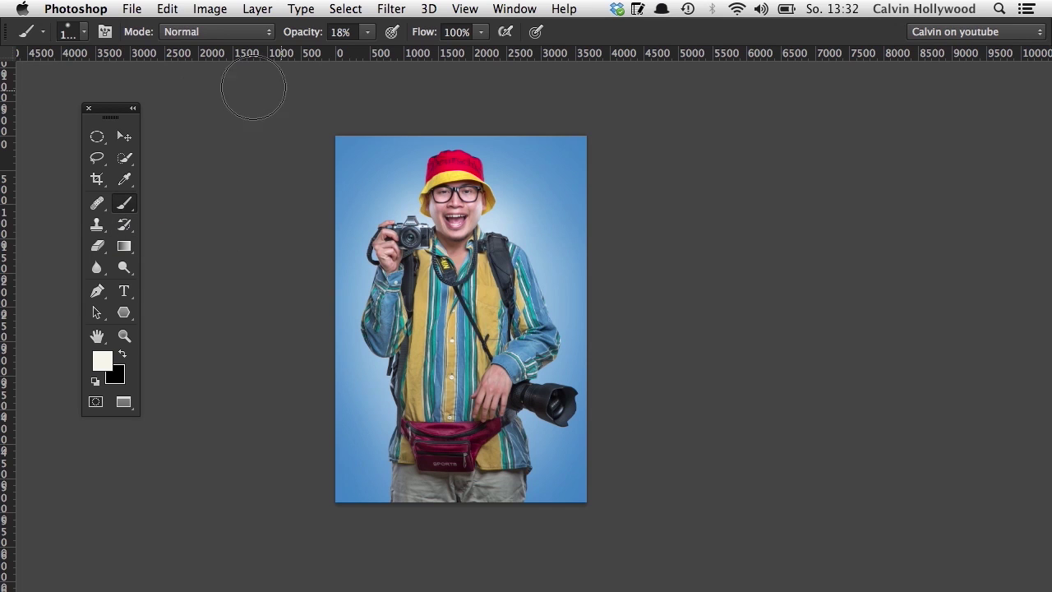
left_click(132, 108)
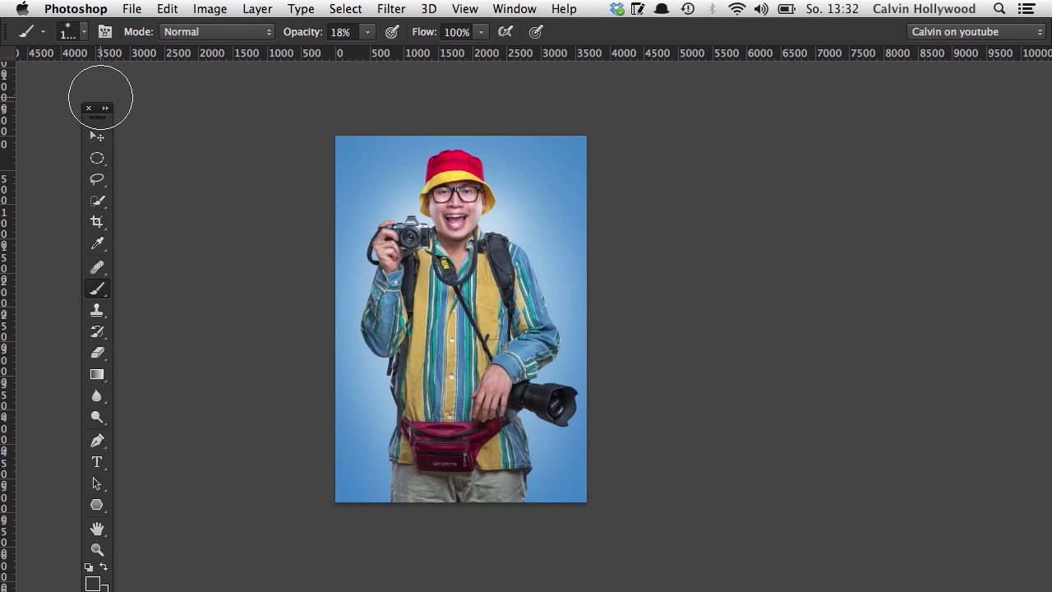
left_click(105, 109)
Position the floating tools panel near the top-left corner, ending in two-column layout
left_click_drag(139, 116, 111, 70)
left_click(107, 62)
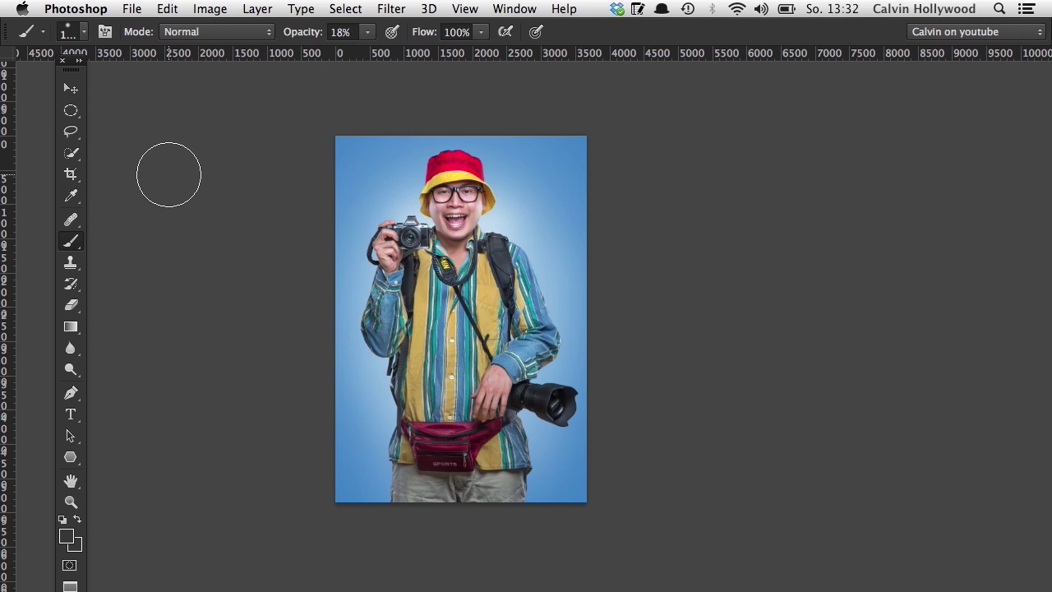
left_click(79, 60)
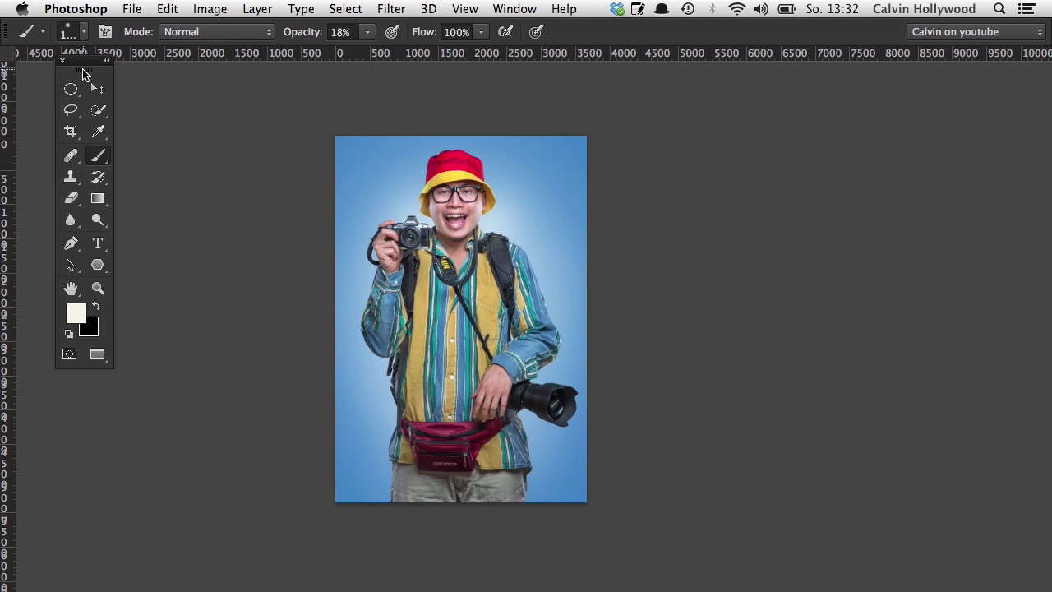
left_click_drag(87, 66, 79, 114)
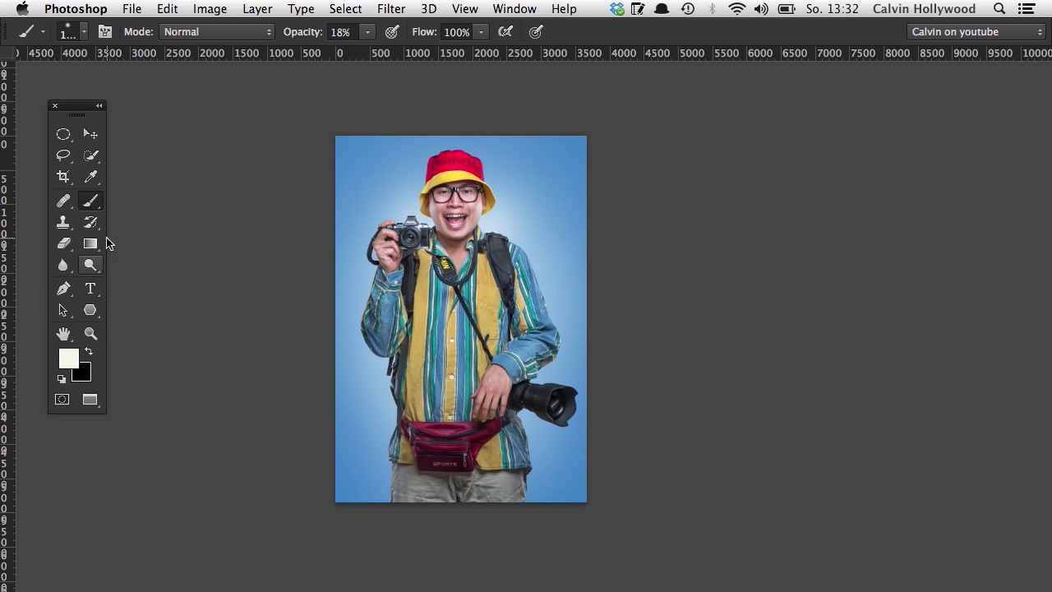
left_click(98, 105)
left_click(74, 106)
left_click(98, 105)
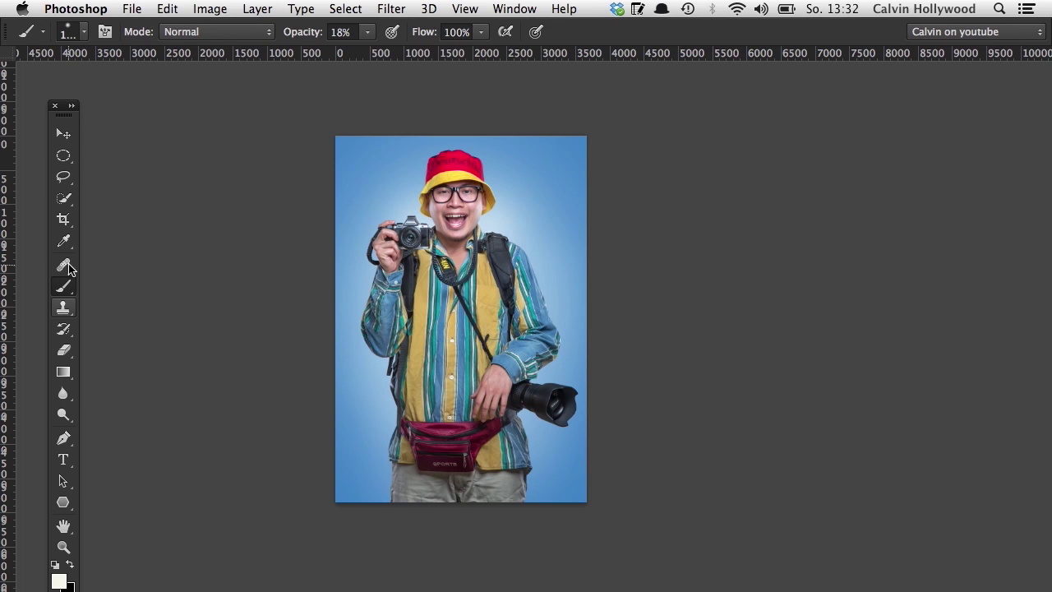
left_click(73, 106)
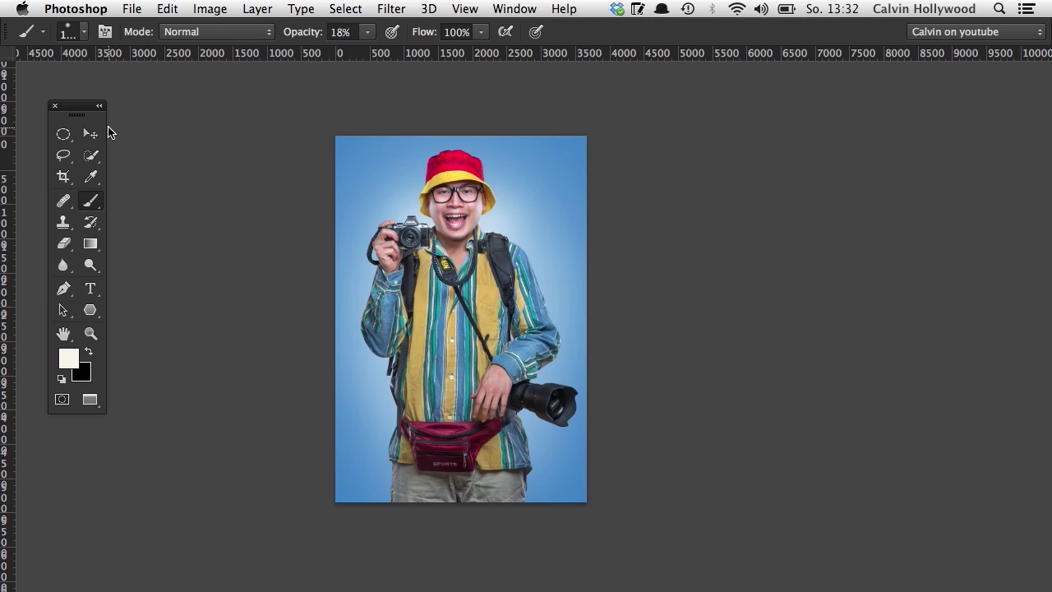
left_click(516, 9)
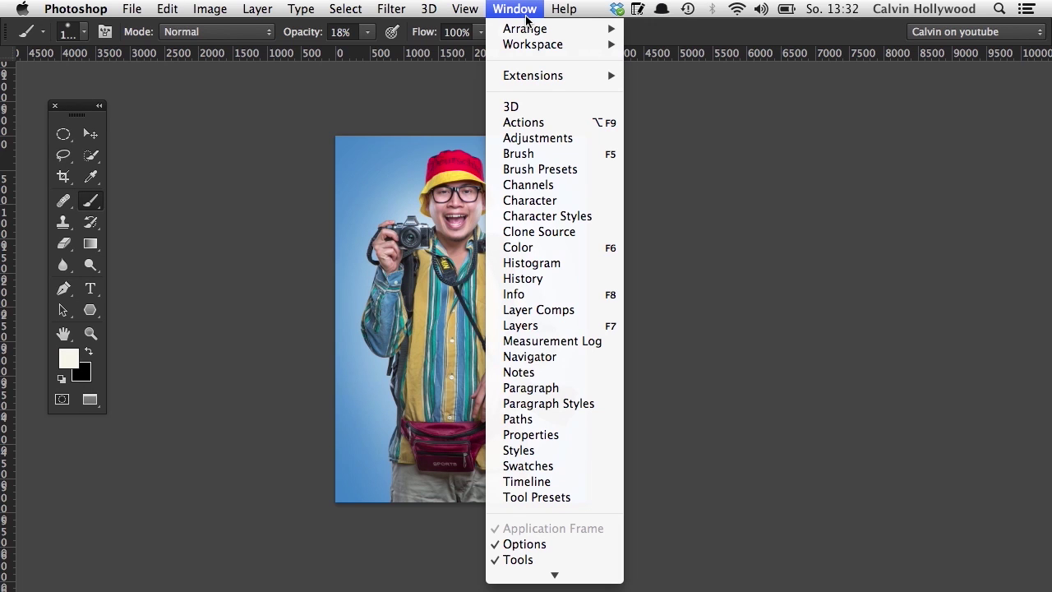
Show the Layers panel on the right, and preview then close the Brush panel
left_click(542, 325)
left_click_drag(556, 178, 903, 270)
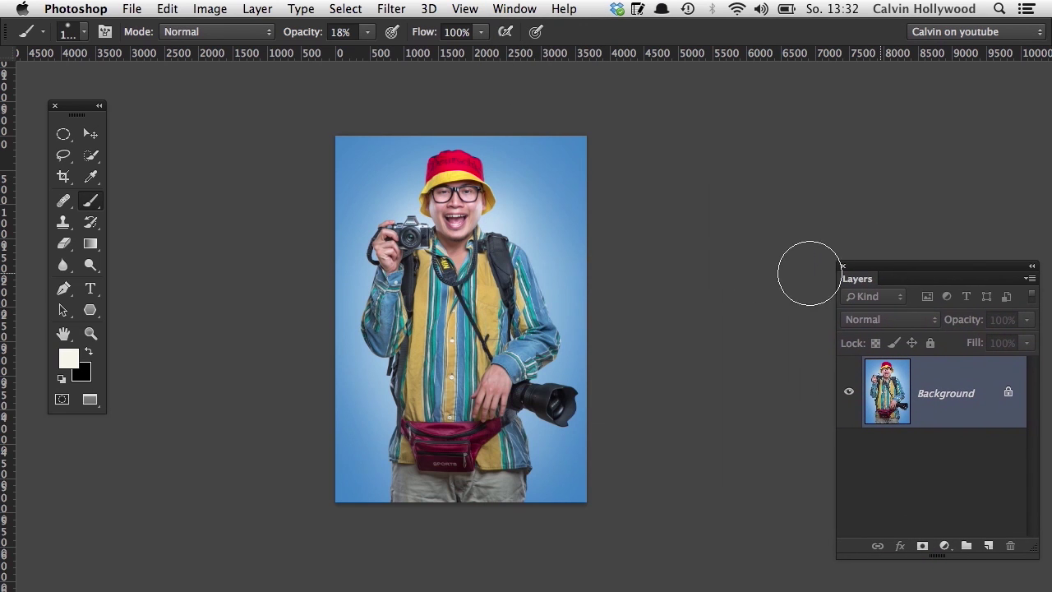
left_click(514, 9)
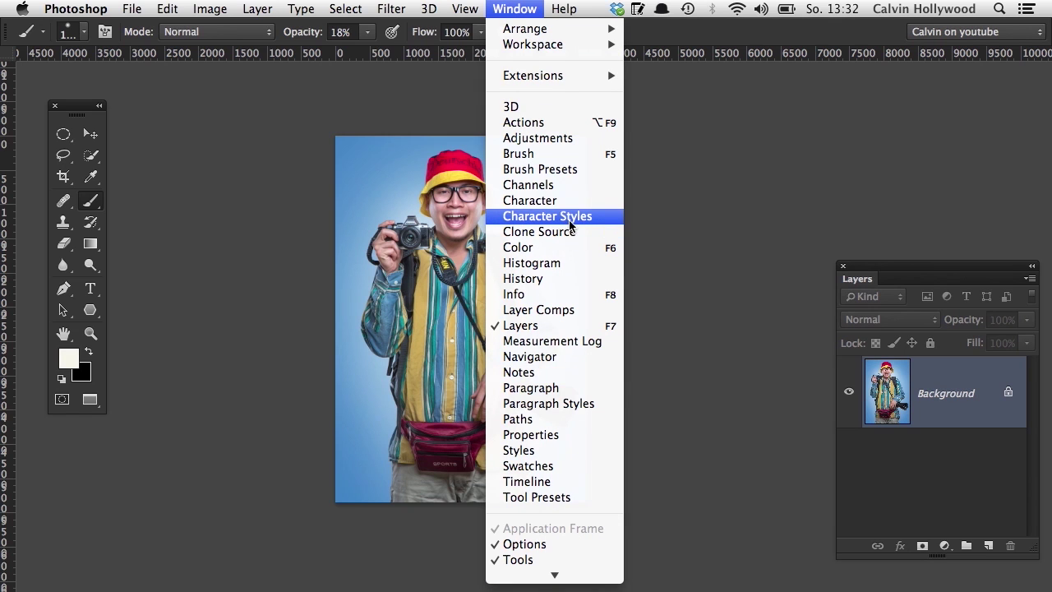
left_click(549, 154)
left_click_drag(749, 263, 464, 74)
left_click(418, 64)
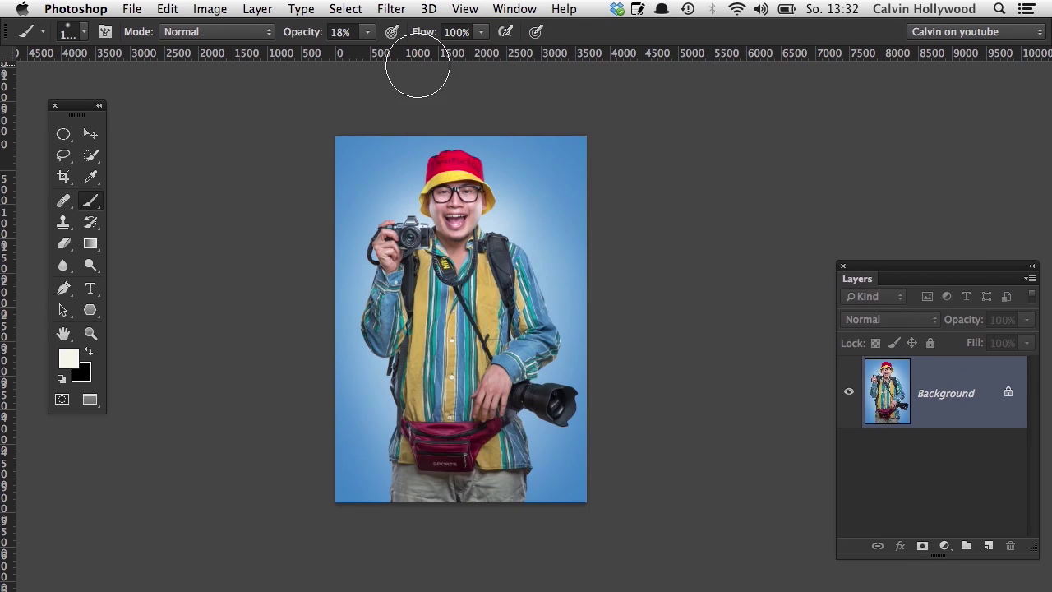
left_click(104, 32)
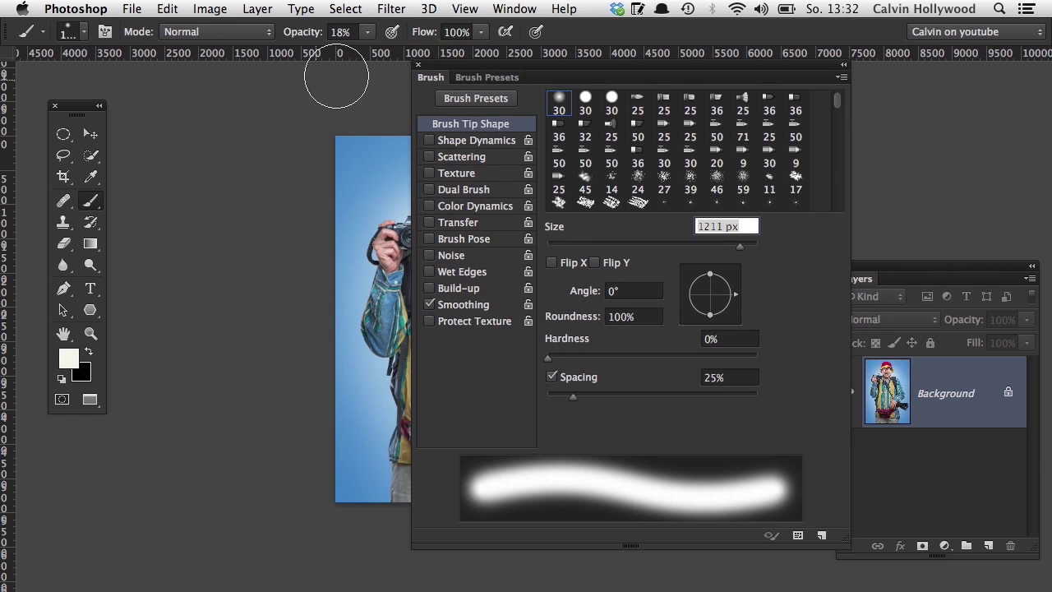
left_click(419, 65)
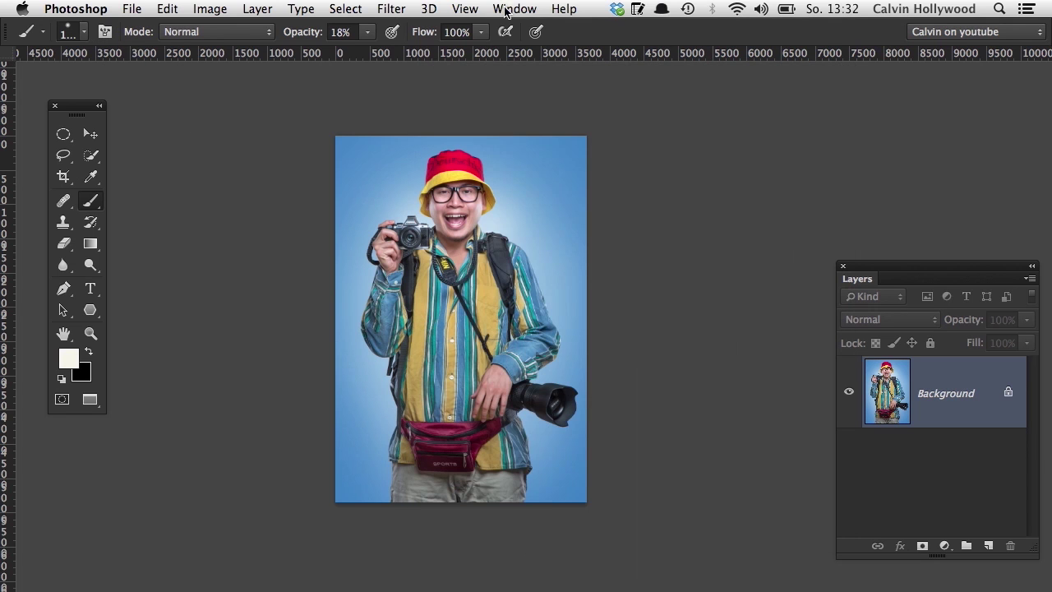
Show the Properties panel and dock it above the Layers panel
left_click(511, 9)
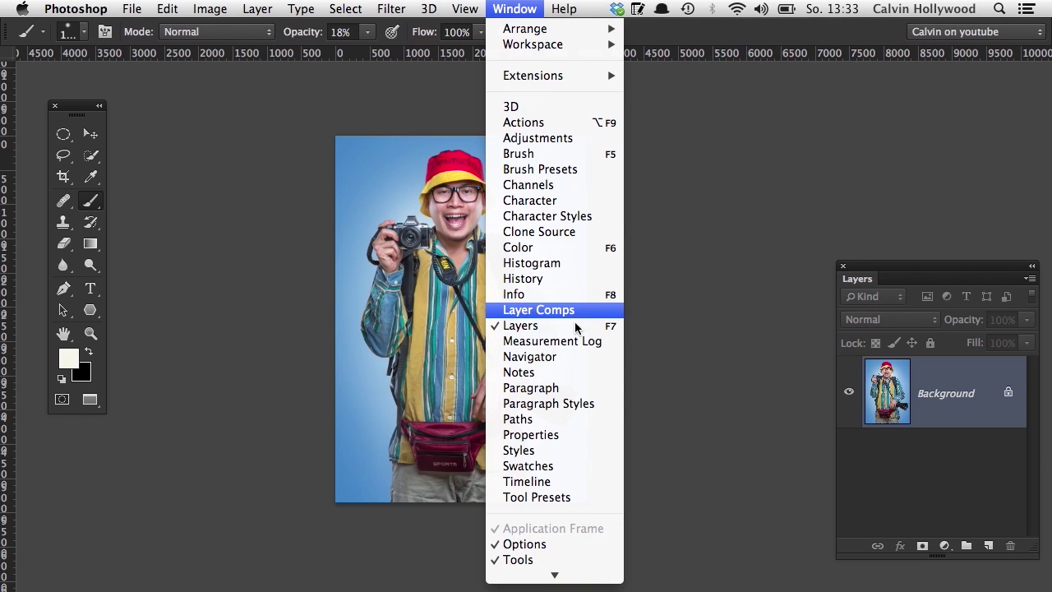
left_click(554, 438)
left_click_drag(605, 151, 891, 66)
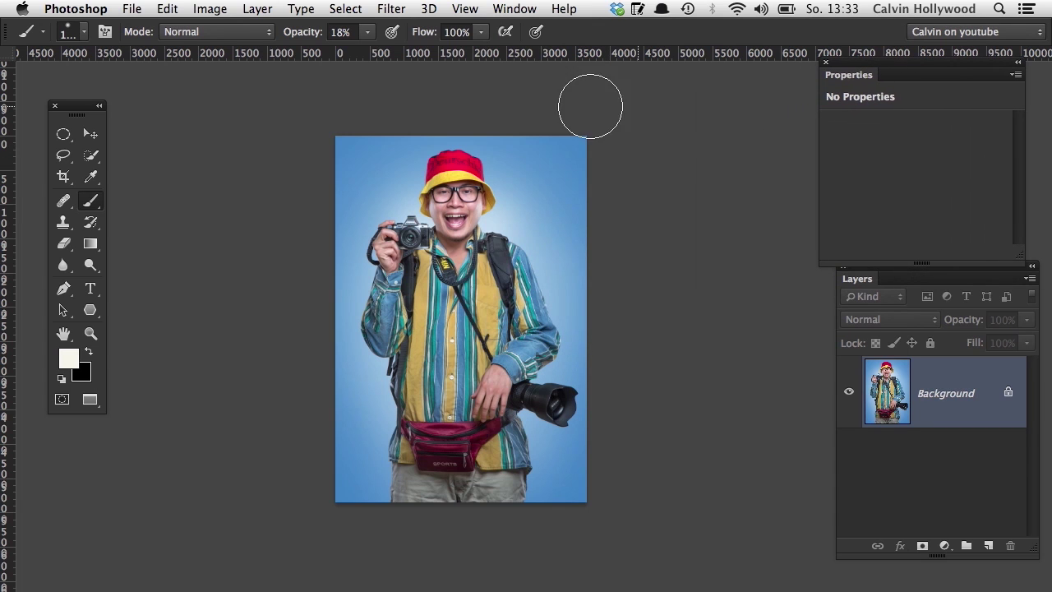
left_click(514, 10)
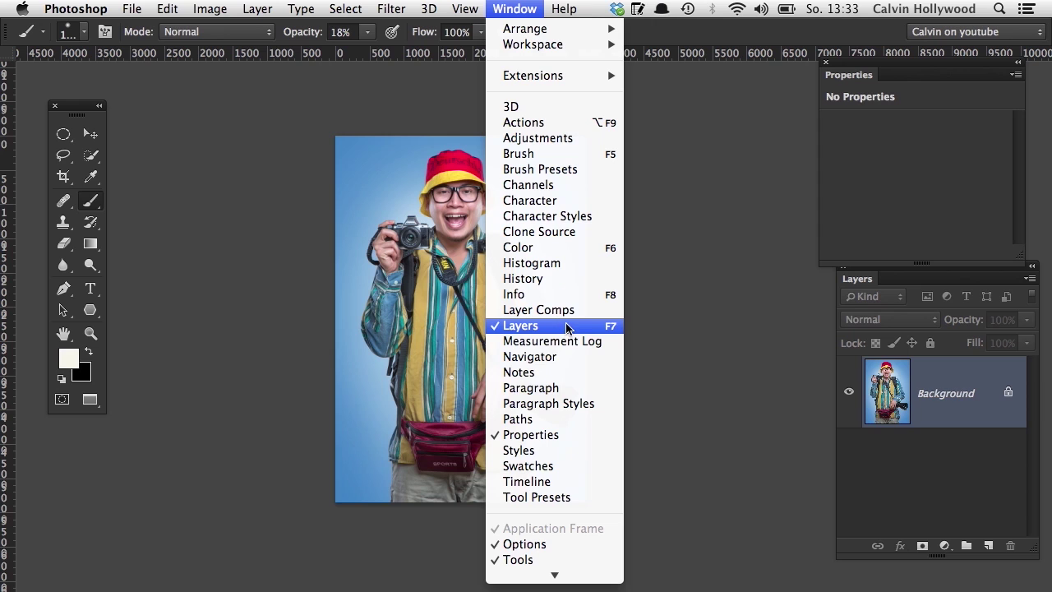
mouse_move(555, 575)
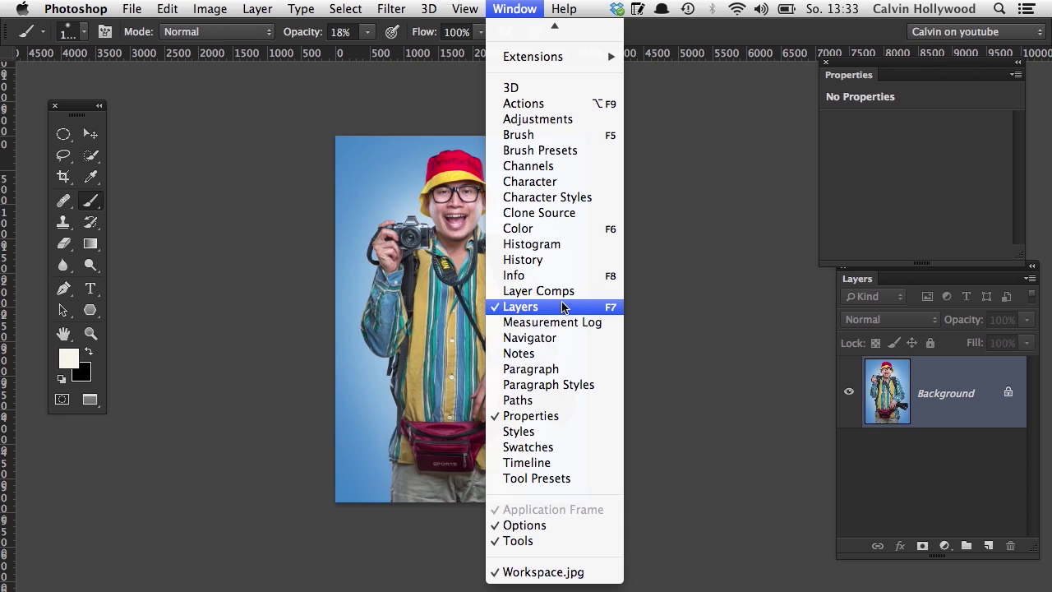
Show the Adjustments panel, add a Levels adjustment layer, and enlarge Properties to show Levels values
mouse_move(563, 4)
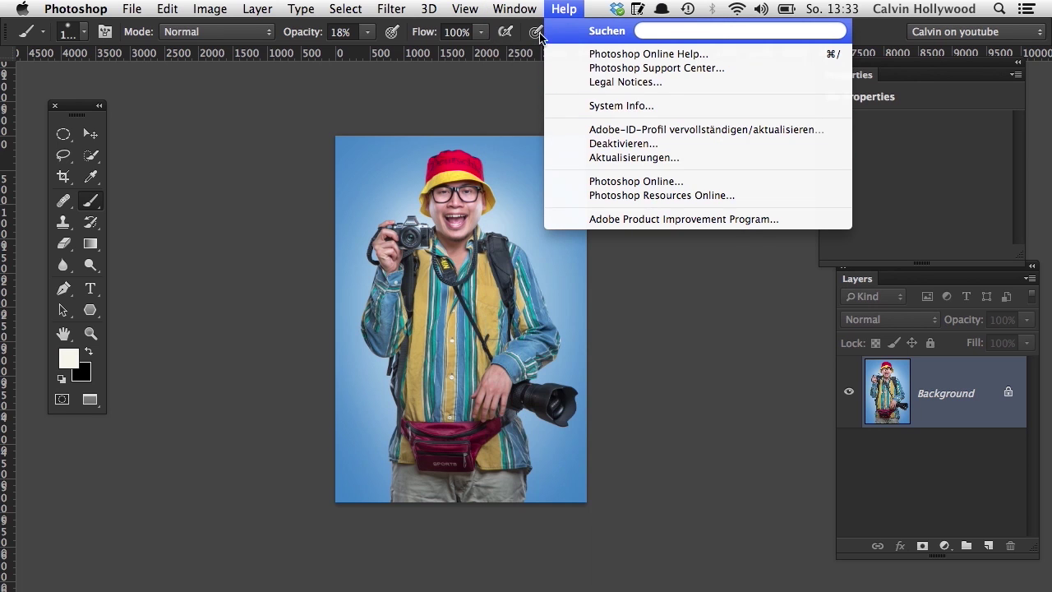
mouse_move(514, 8)
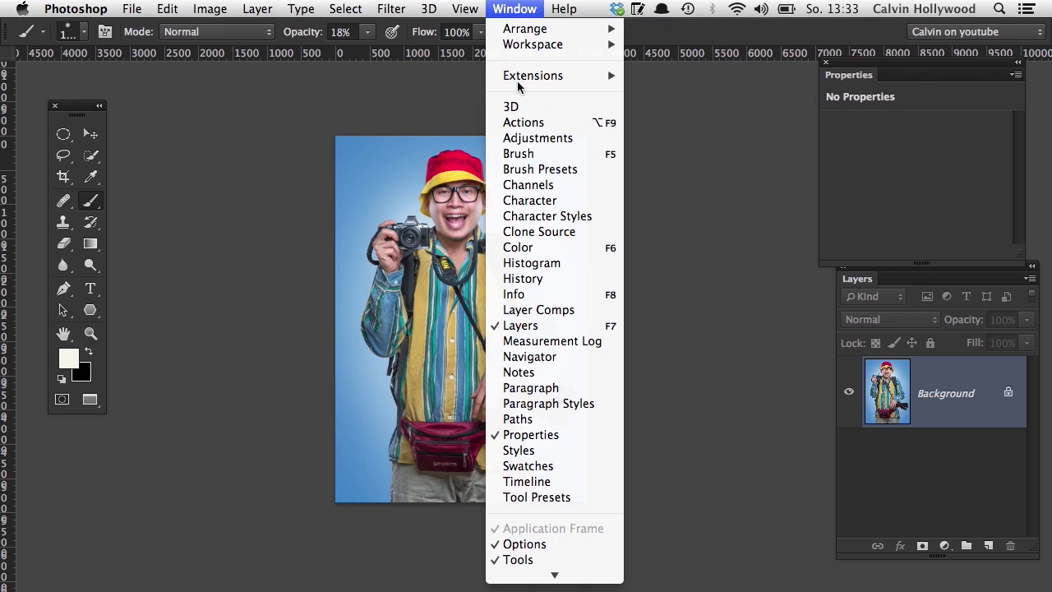
left_click(540, 139)
left_click_drag(639, 174, 669, 106)
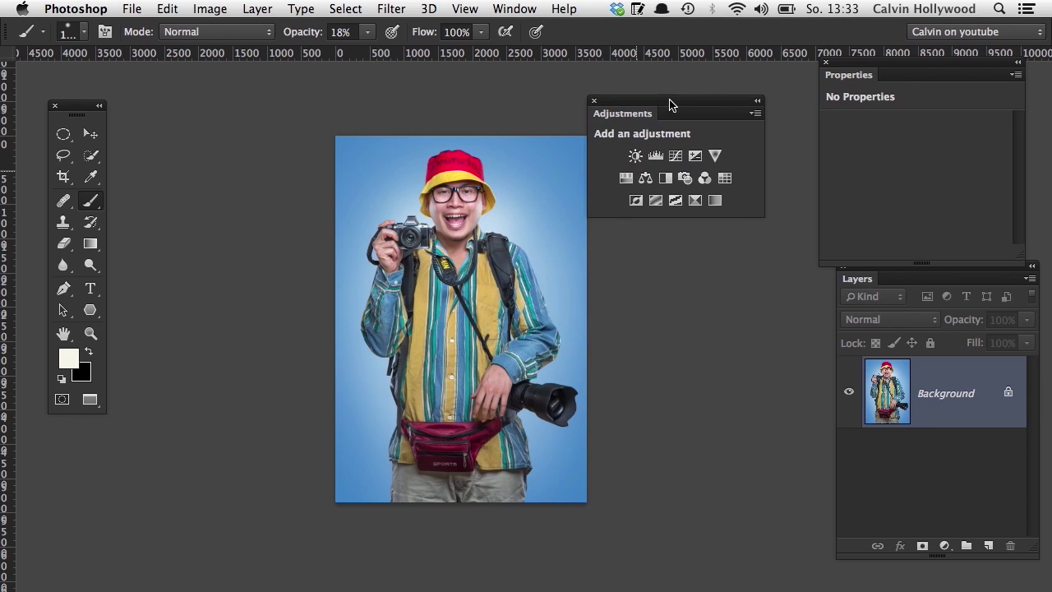
left_click(656, 157)
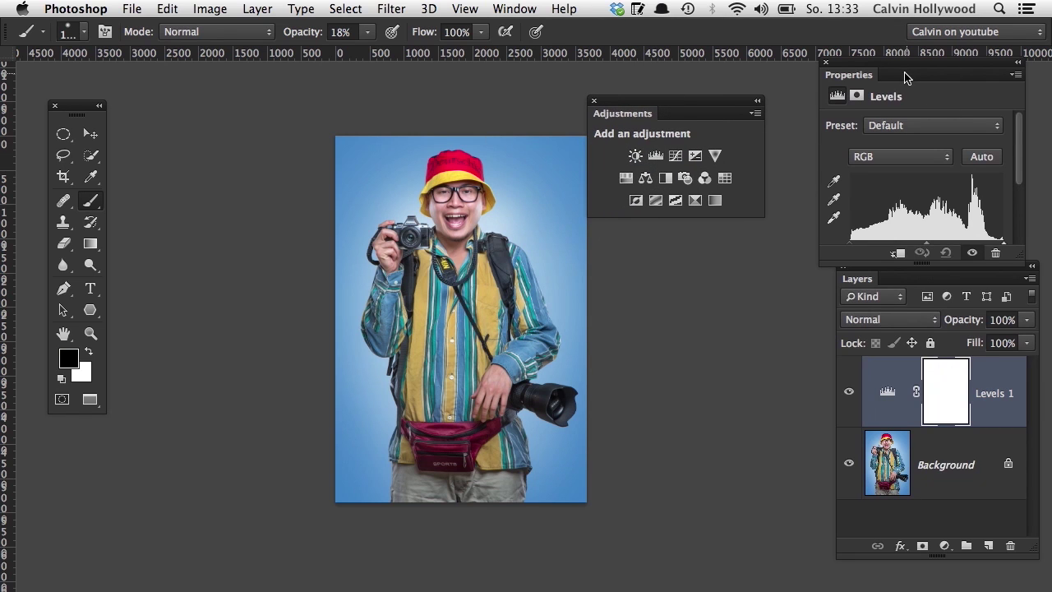
left_click_drag(900, 78, 653, 284)
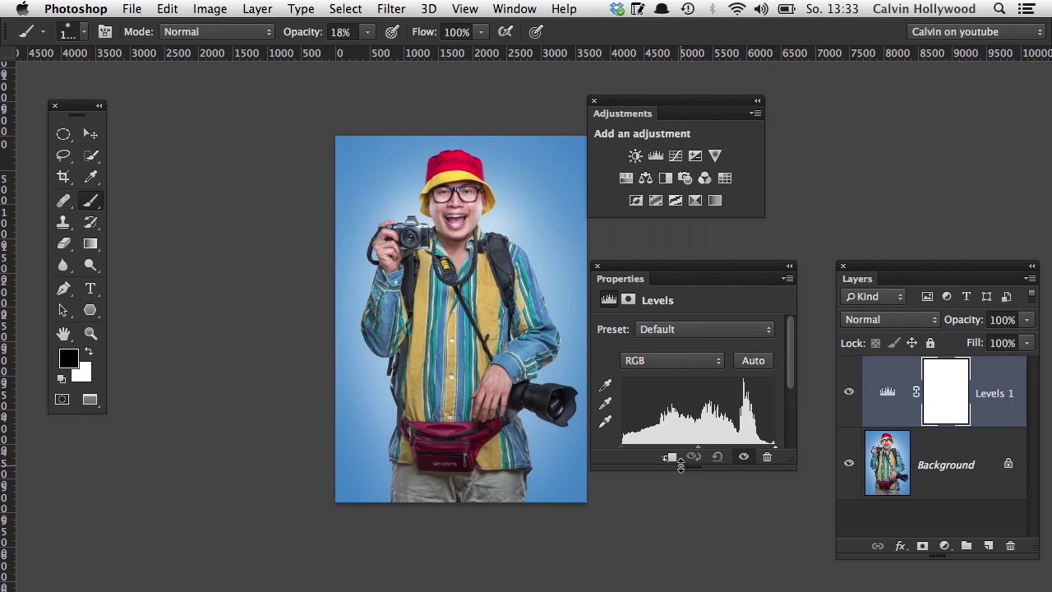
left_click_drag(680, 465, 673, 523)
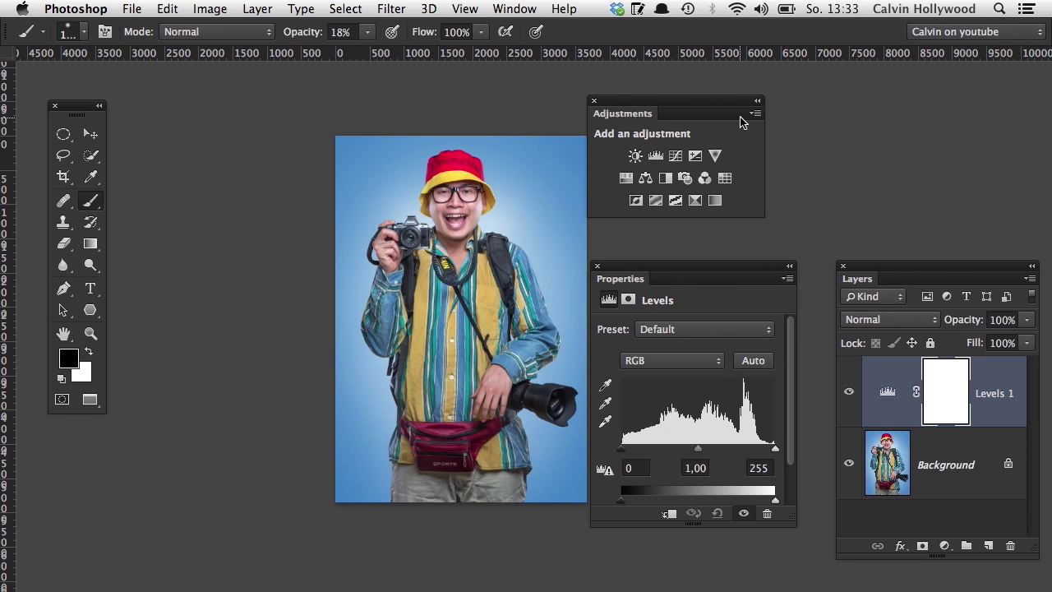
Dock Adjustments and Properties together above the Layers panel and resize them
left_click_drag(678, 105, 198, 176)
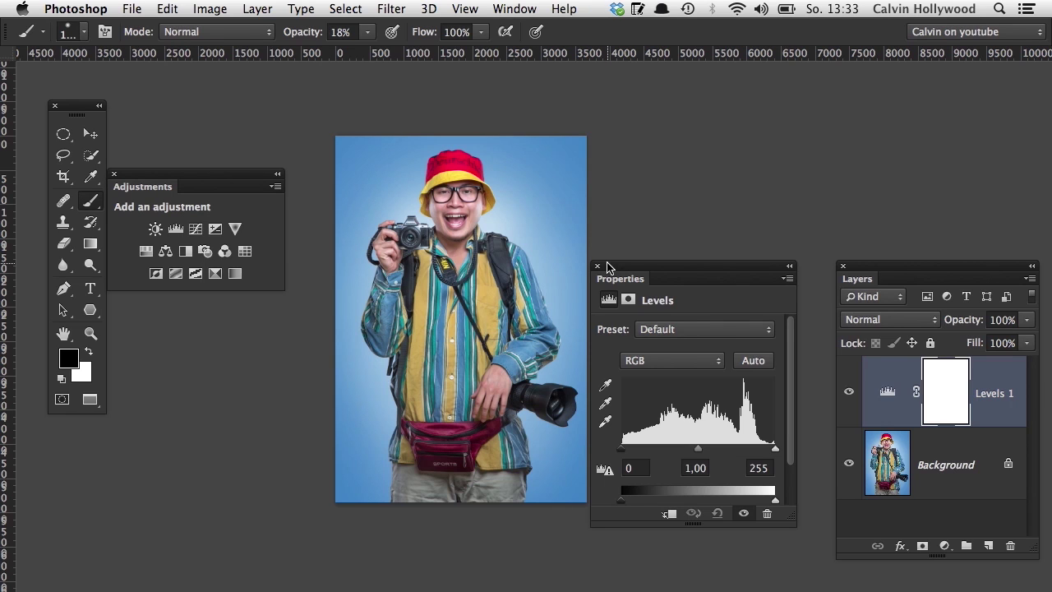
left_click_drag(86, 106, 78, 86)
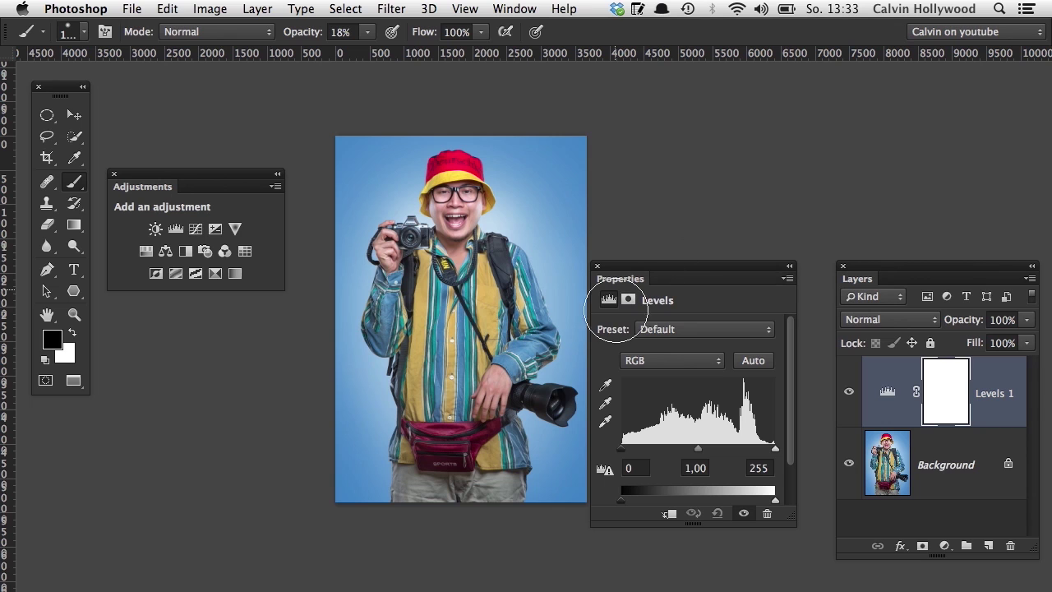
left_click_drag(198, 178, 901, 93)
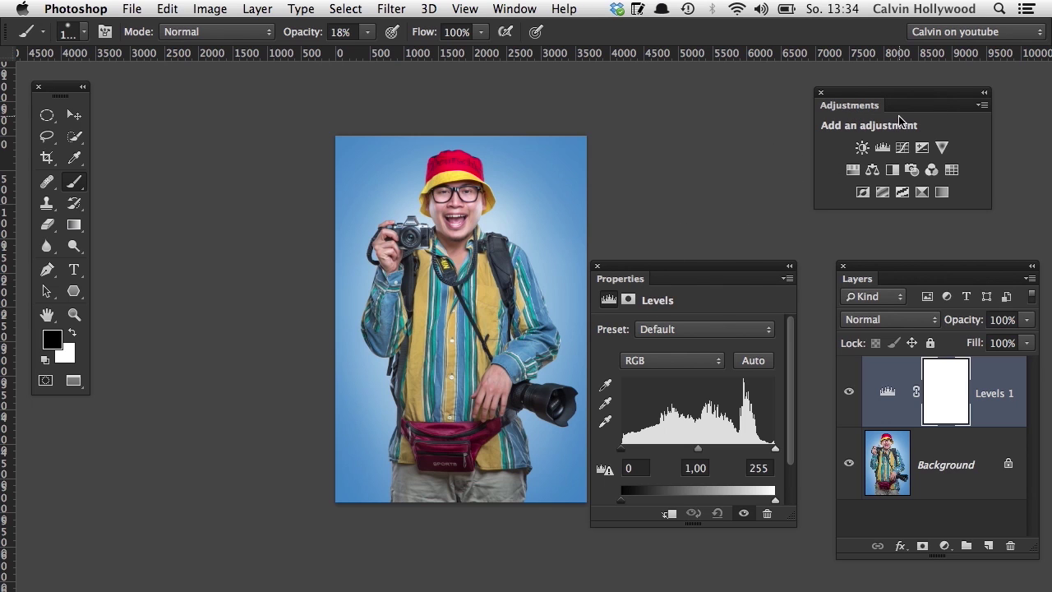
left_click_drag(626, 285, 918, 59)
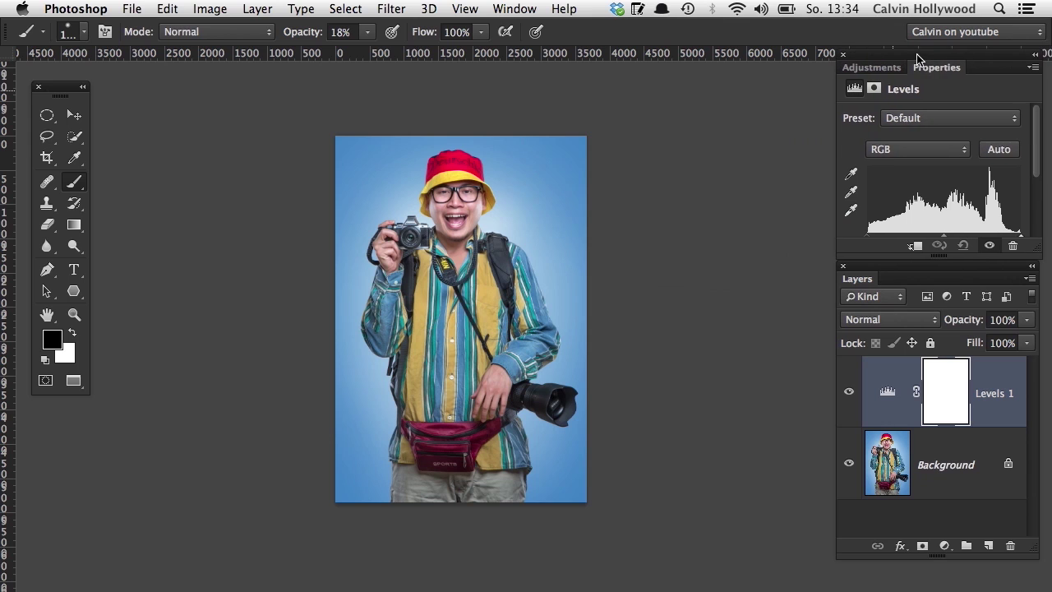
mouse_move(897, 273)
left_mouse_down()
mouse_move(688, 258)
mouse_move(904, 119)
mouse_move(929, 65)
mouse_move(686, 258)
mouse_move(810, 287)
mouse_move(900, 275)
mouse_move(904, 266)
mouse_move(892, 265)
left_mouse_up()
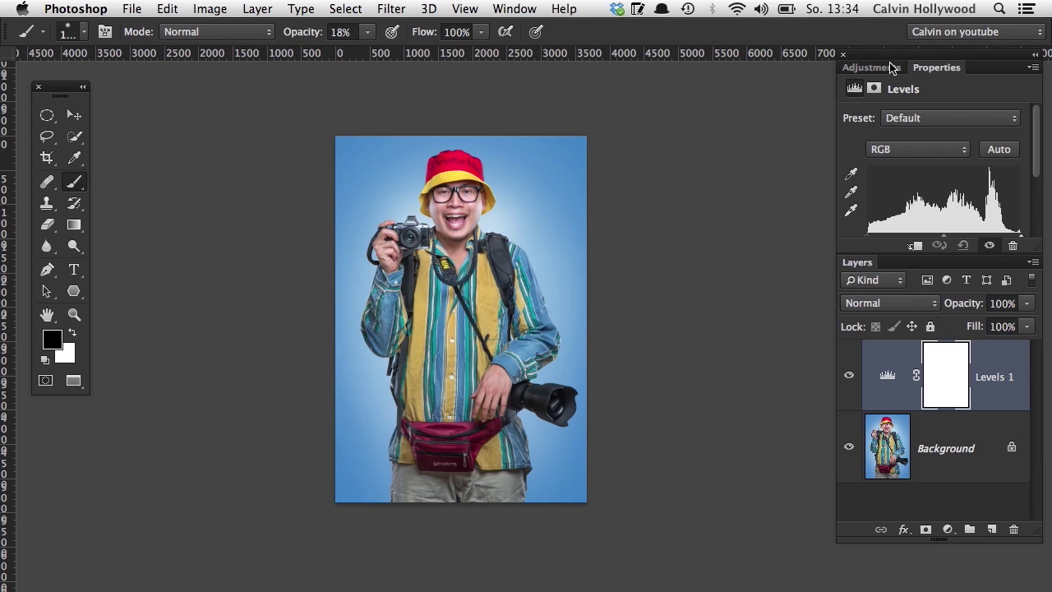
mouse_move(891, 58)
left_mouse_down()
mouse_move(709, 99)
mouse_move(874, 92)
mouse_move(890, 71)
mouse_move(885, 58)
left_mouse_up()
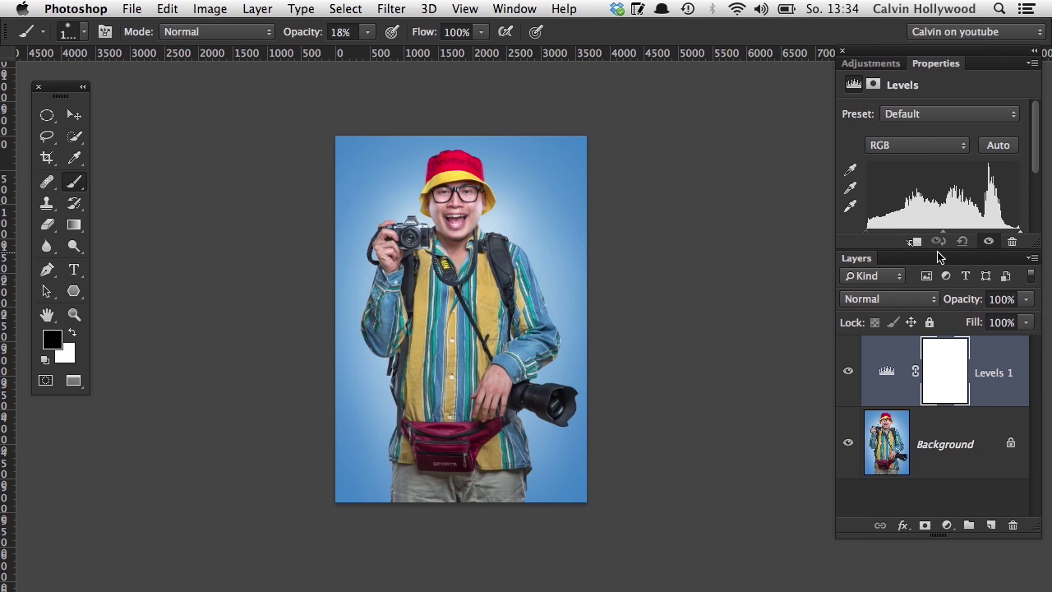
left_click_drag(937, 250, 930, 305)
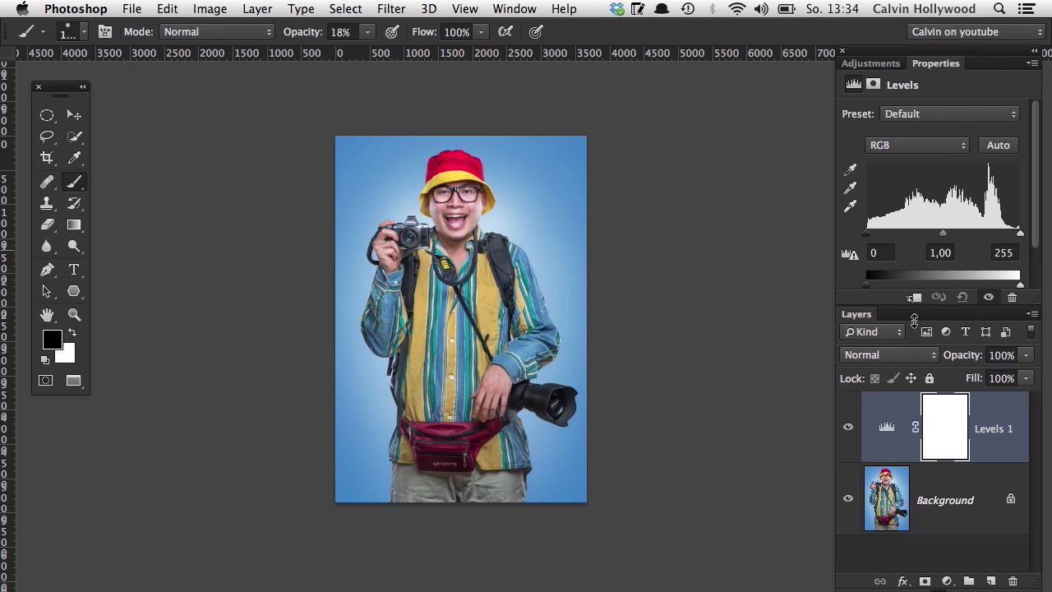
Switch the Layers panel to Small Thumbnails and bring the Adjustments tab forward
right_click(881, 427)
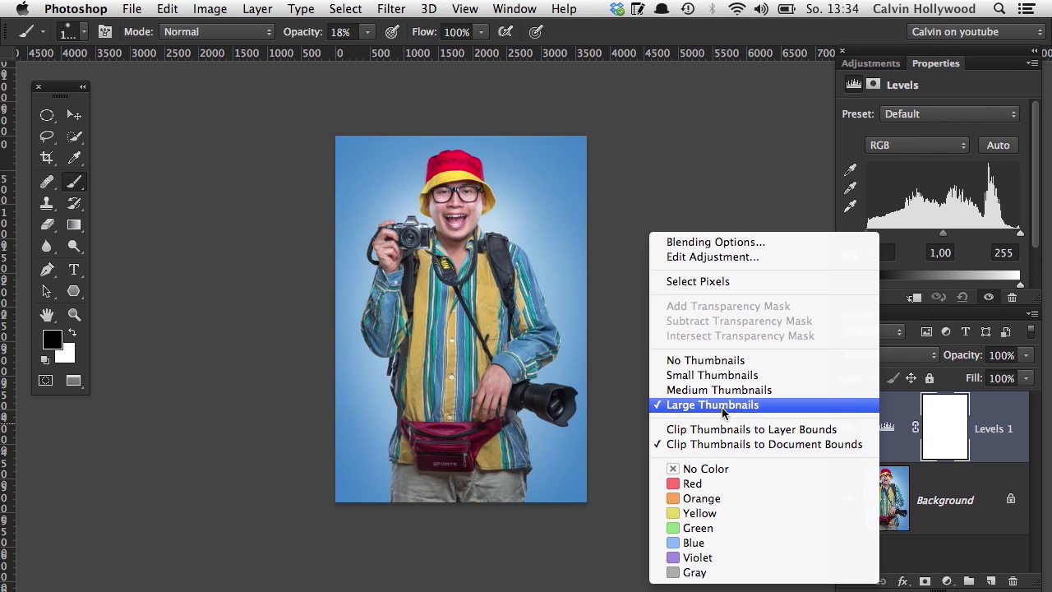
left_click(687, 376)
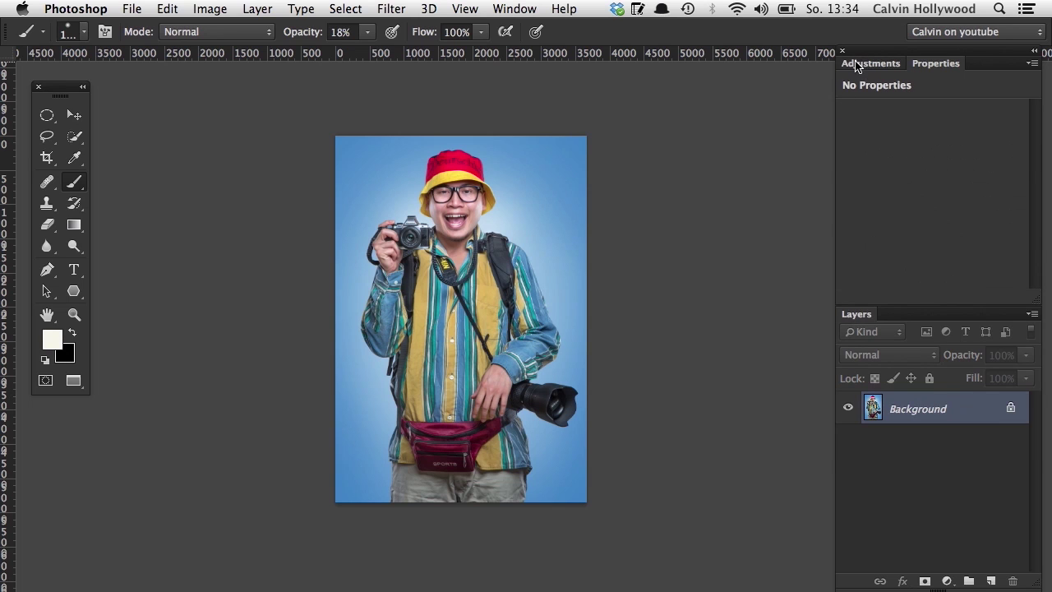
left_click(852, 64)
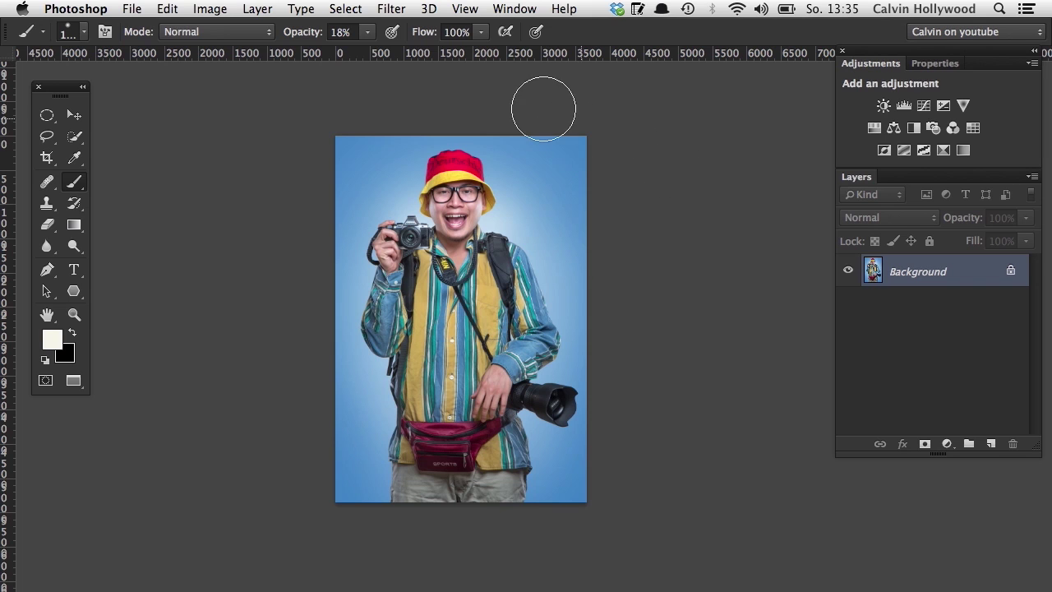
Dock the Channels panel with Layers and float the Adjustments/Layers group off the screen edge
left_click(504, 11)
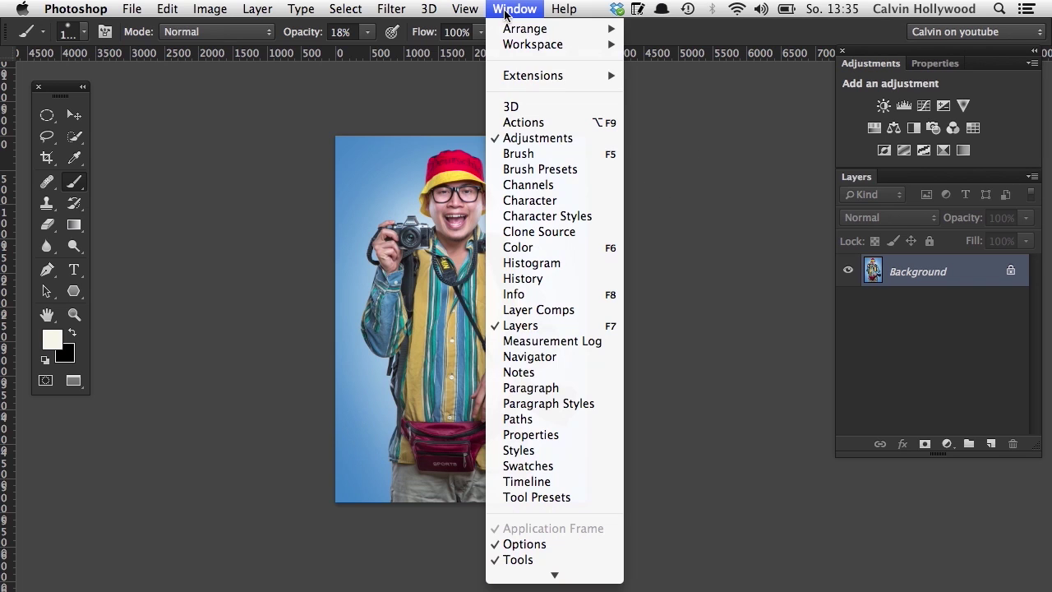
left_click(528, 185)
left_click_drag(791, 113, 925, 183)
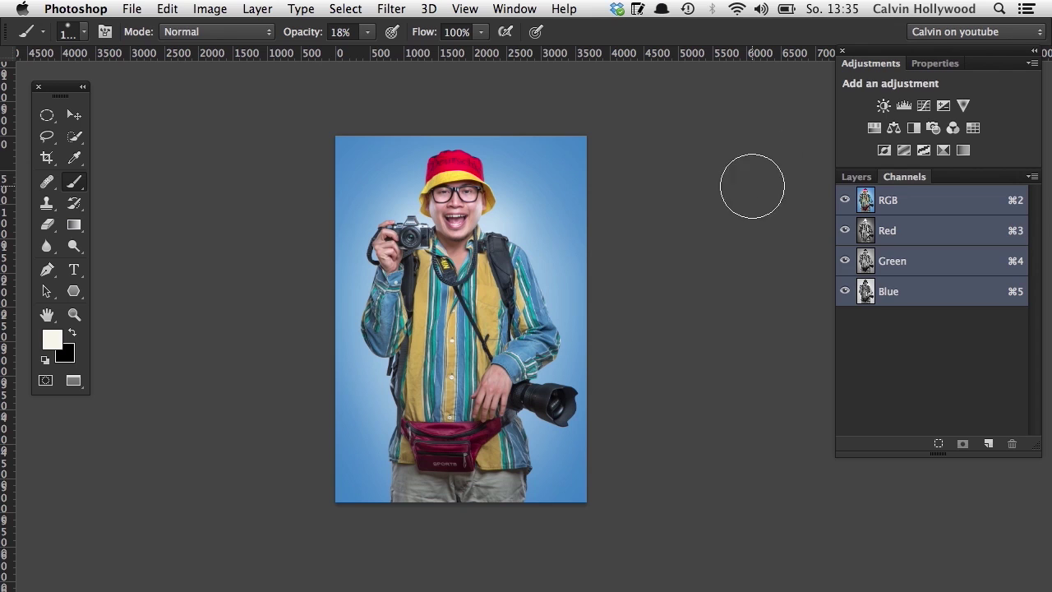
left_click(858, 177)
left_click_drag(899, 56, 877, 108)
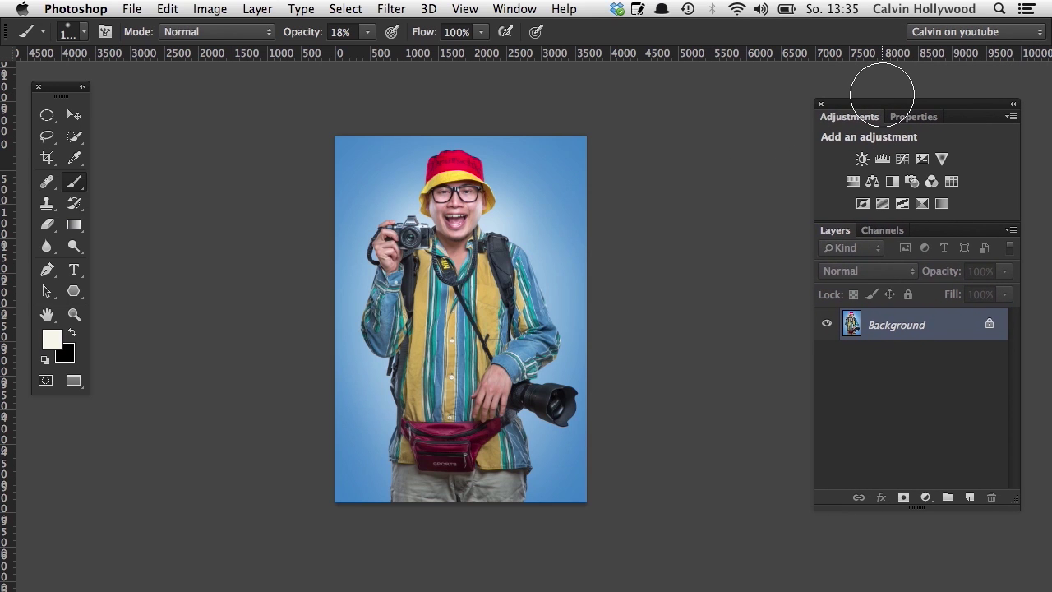
left_click(516, 9)
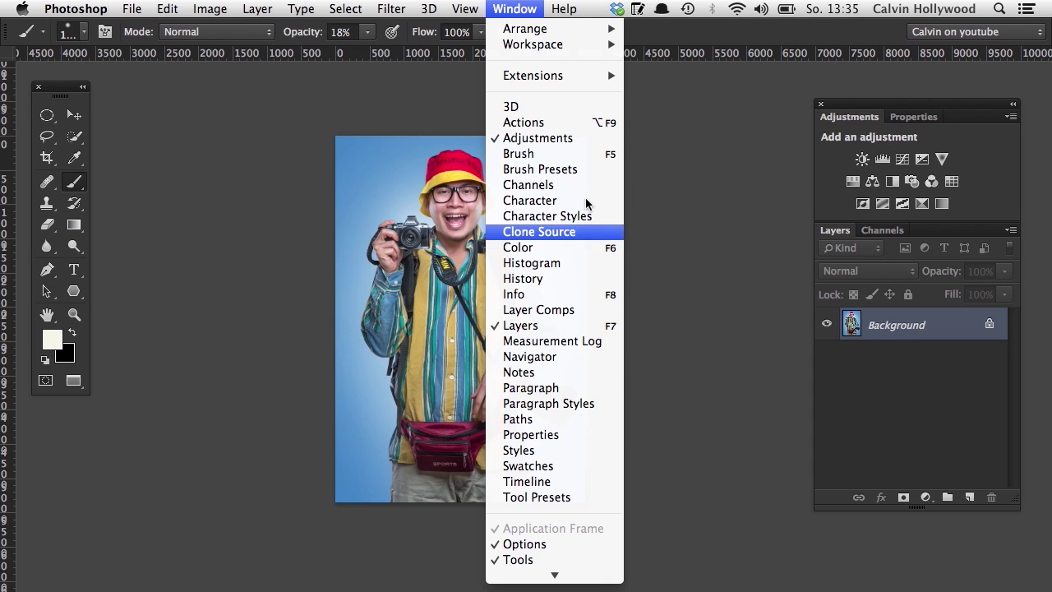
Dismiss the Window menu and nudge the floating Adjustments panel group up and right
left_click(521, 14)
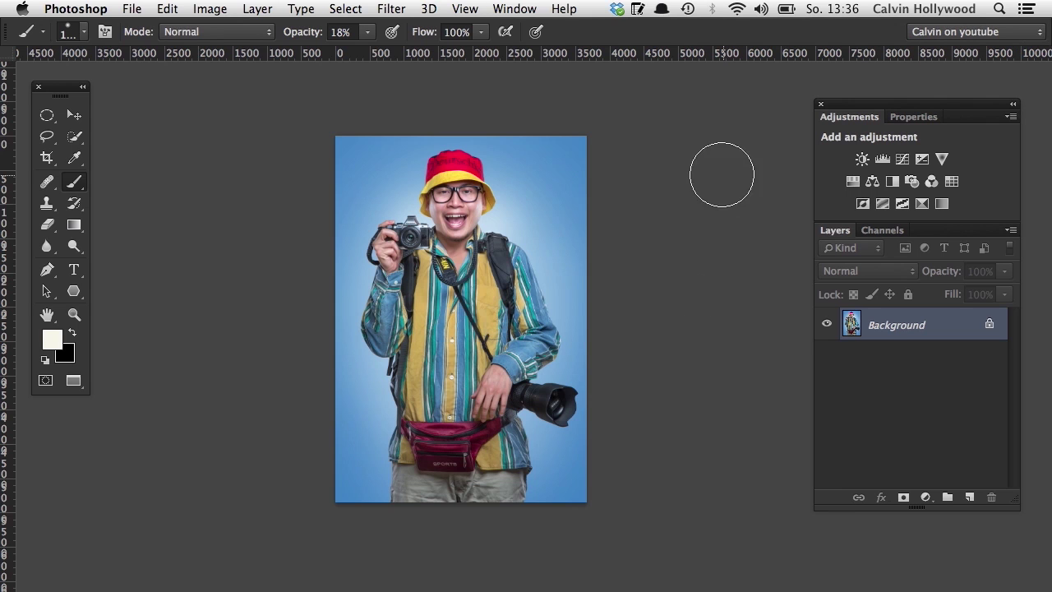
mouse_move(865, 120)
left_mouse_down()
mouse_move(805, 115)
mouse_move(493, 172)
mouse_move(580, 99)
mouse_move(698, 118)
mouse_move(866, 121)
mouse_move(855, 123)
mouse_move(833, 112)
mouse_move(904, 79)
left_mouse_up()
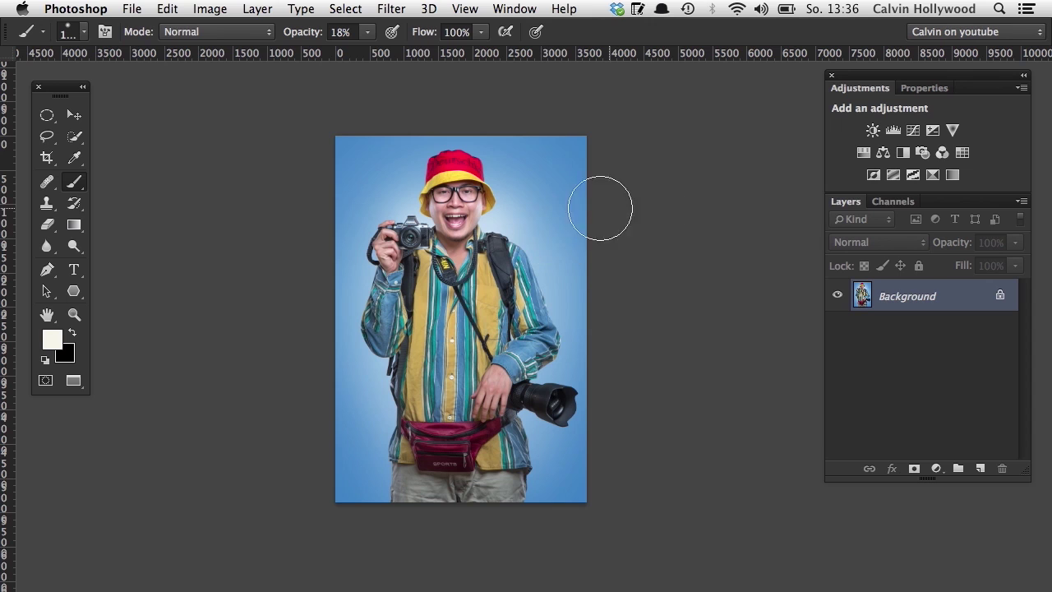
Try a custom dark red (b52727) pasteboard colour, then set the pasteboard to Dark Gray
right_click(185, 232)
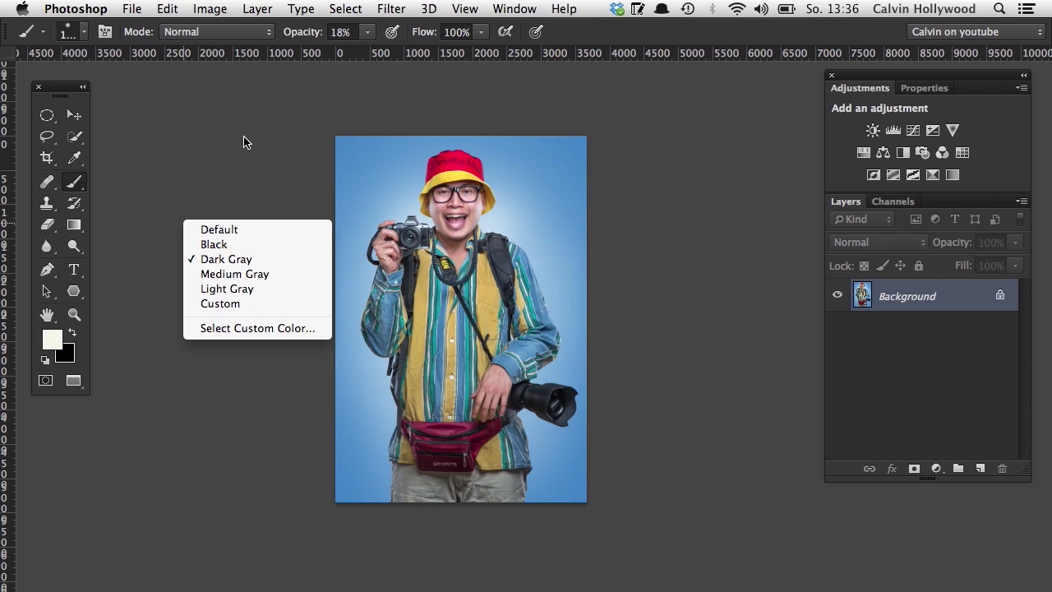
left_click(274, 115)
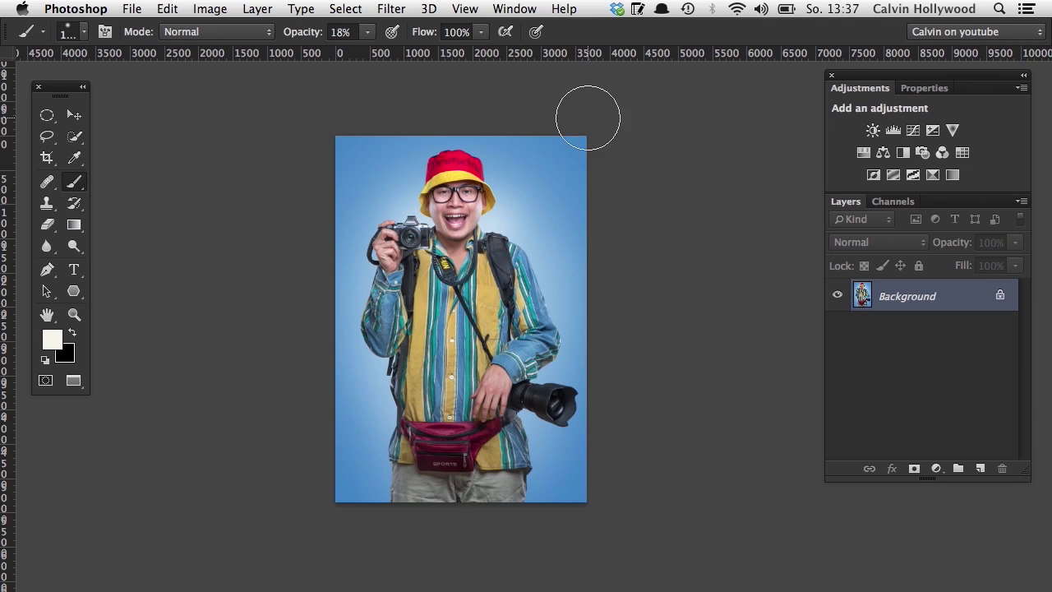
right_click(190, 157)
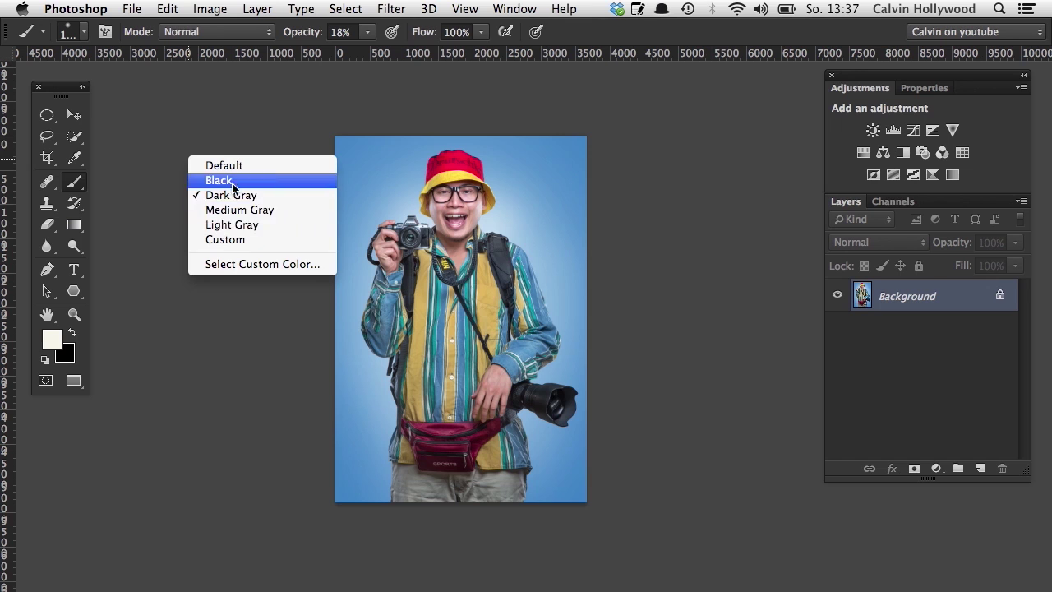
left_click(256, 269)
left_click_drag(665, 223, 766, 165)
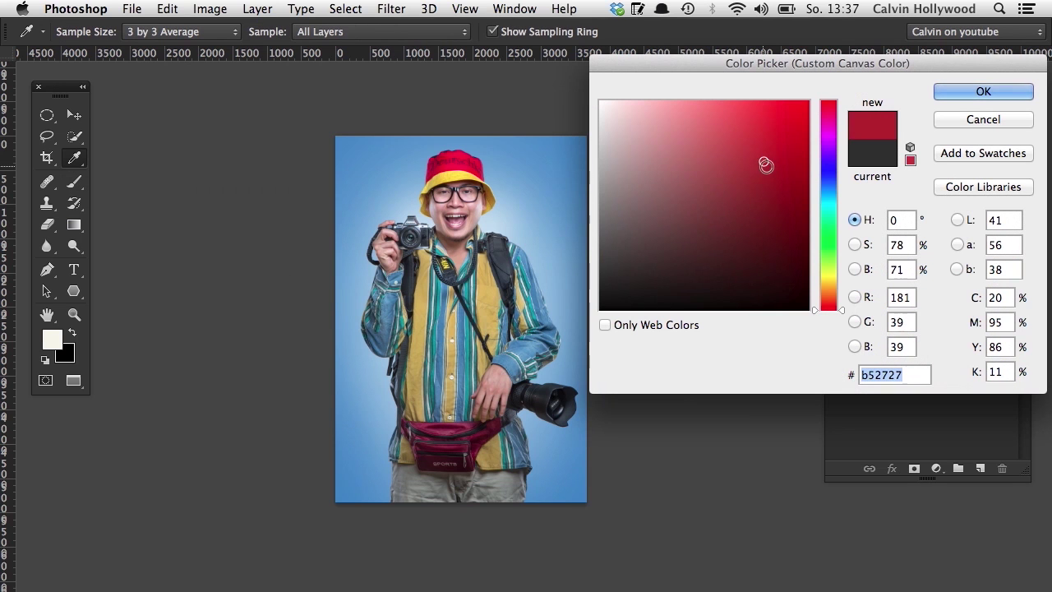
left_click(947, 93)
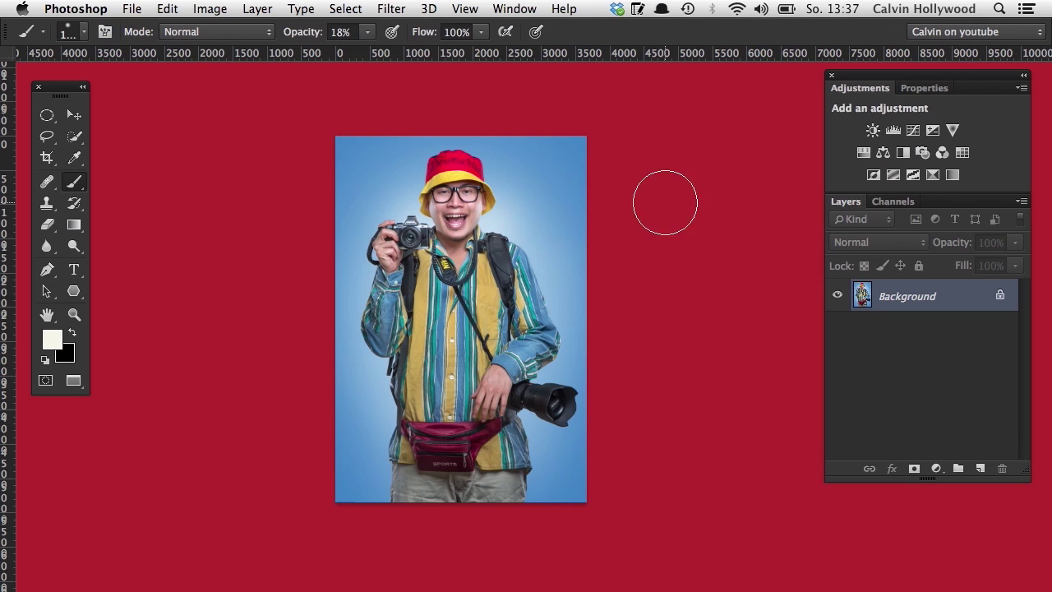
right_click(252, 179)
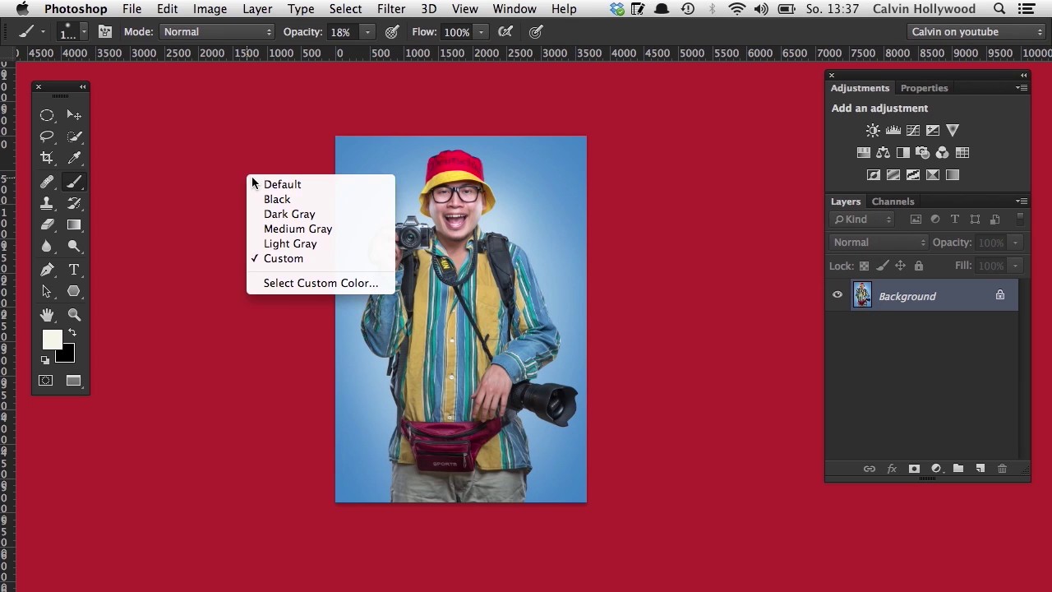
left_click(297, 216)
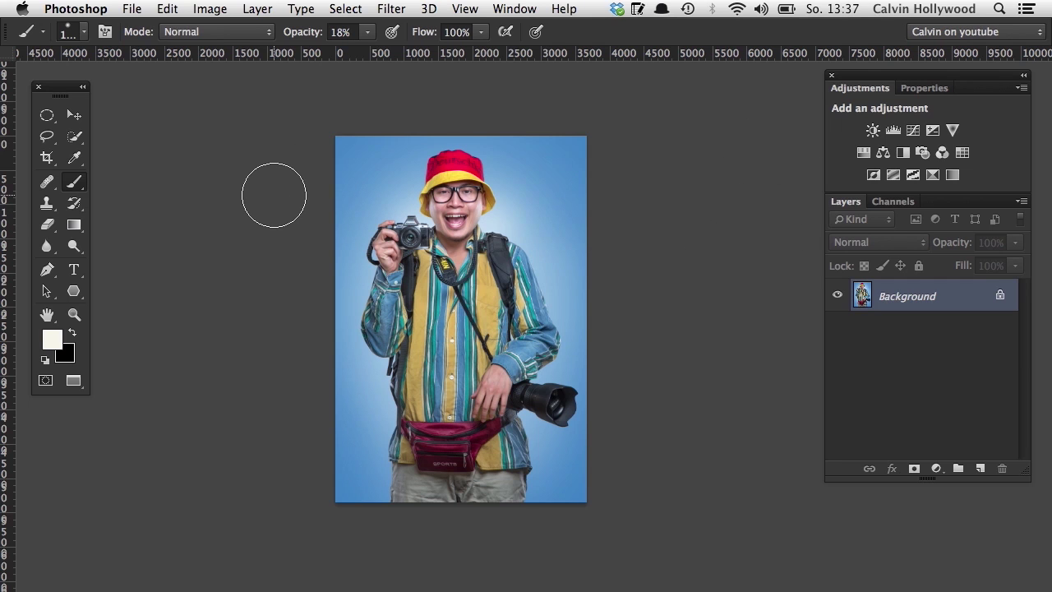
left_click(391, 10)
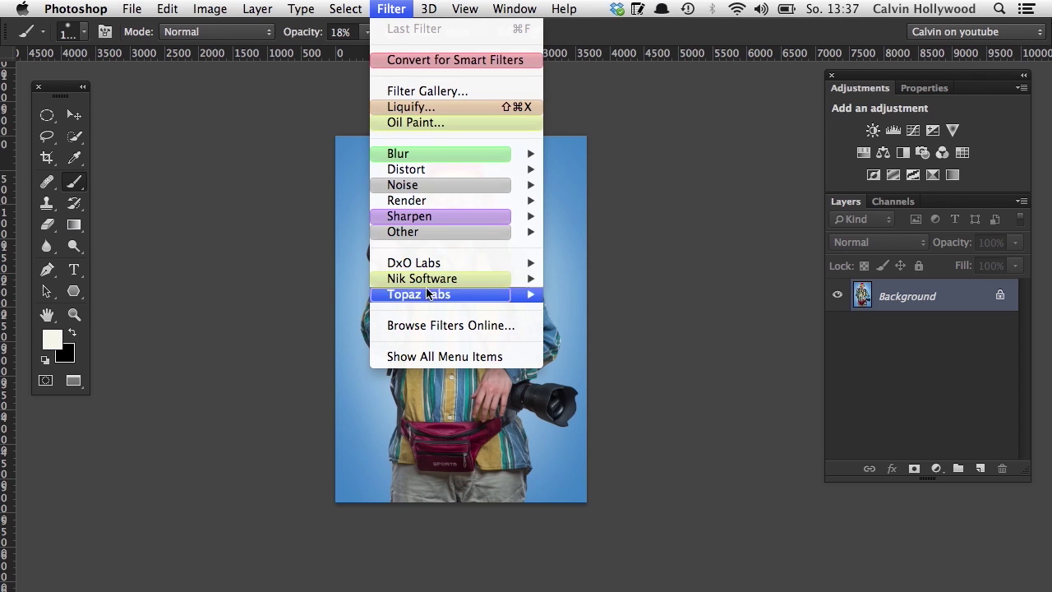
left_click(429, 356)
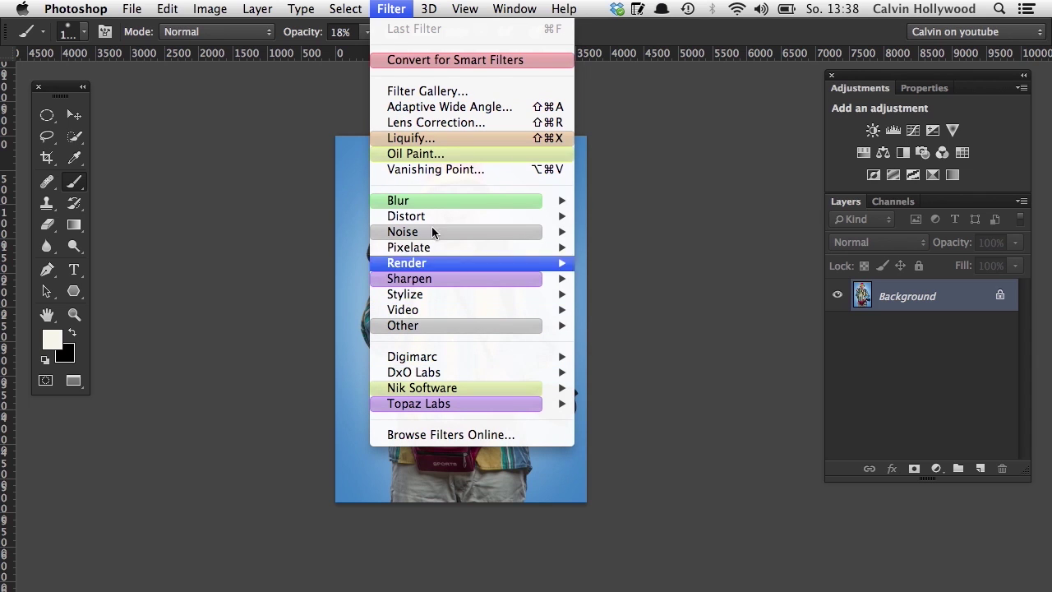
left_click(206, 293)
left_click(393, 10)
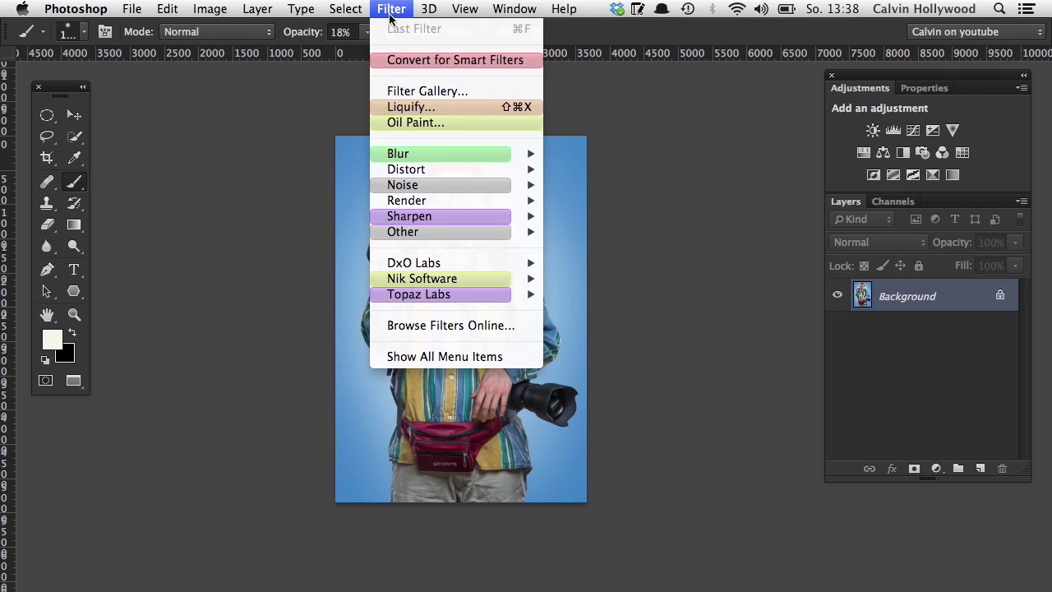
mouse_move(212, 12)
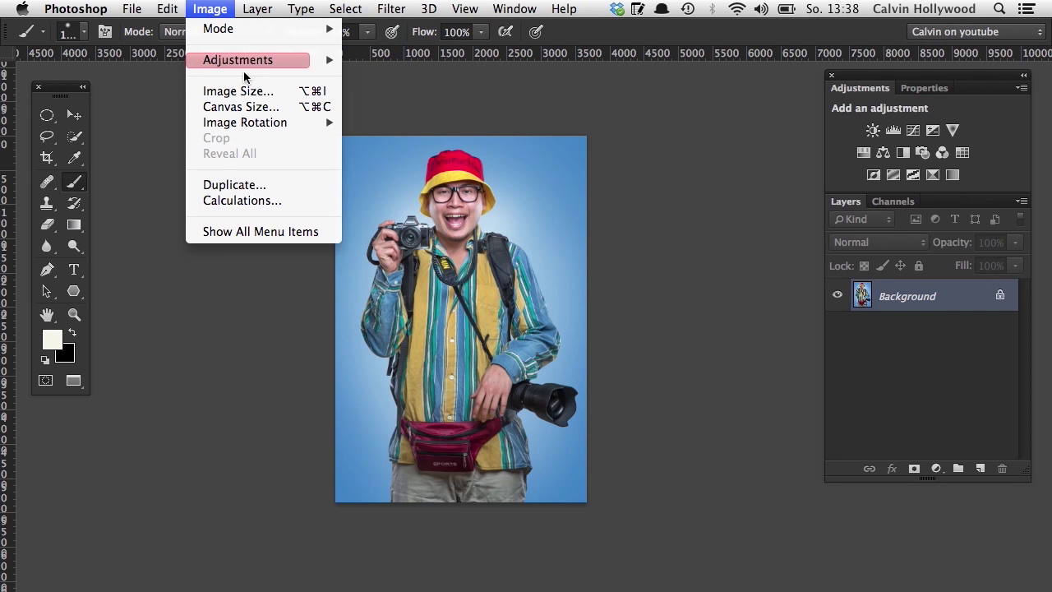
mouse_move(241, 66)
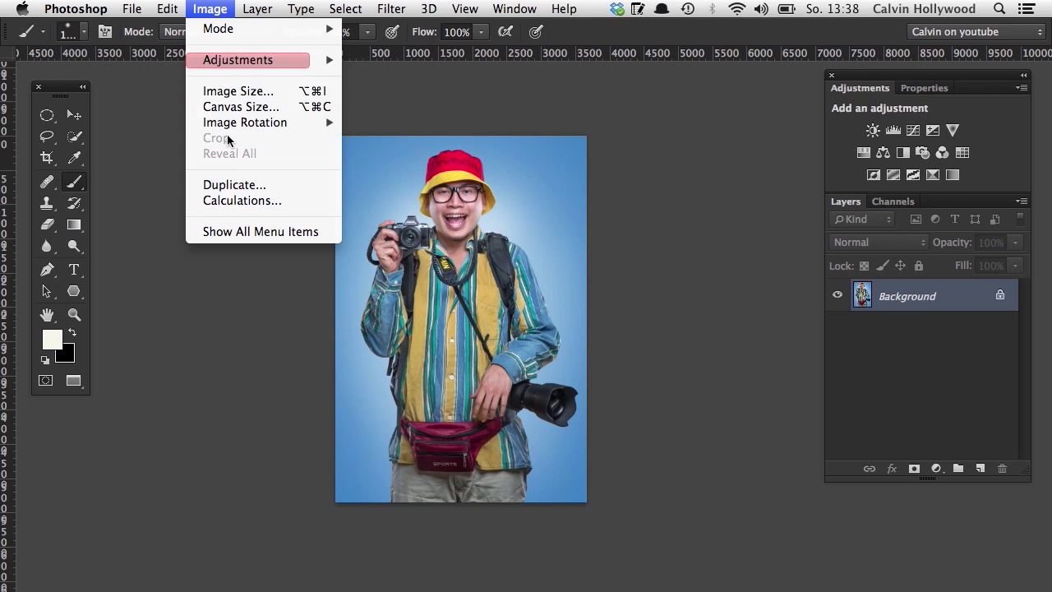
left_click(243, 234)
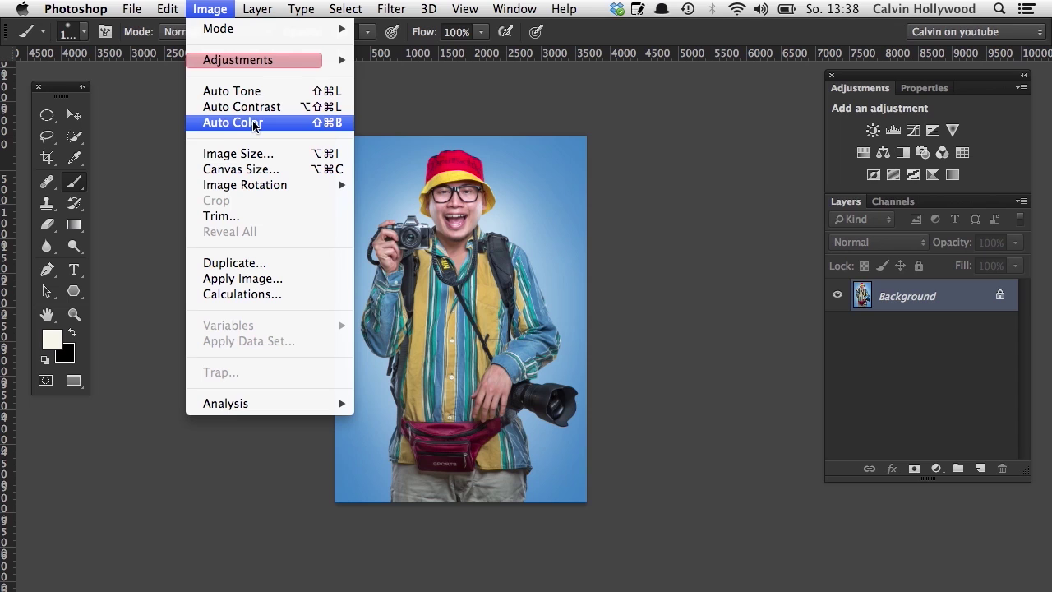
left_click(218, 19)
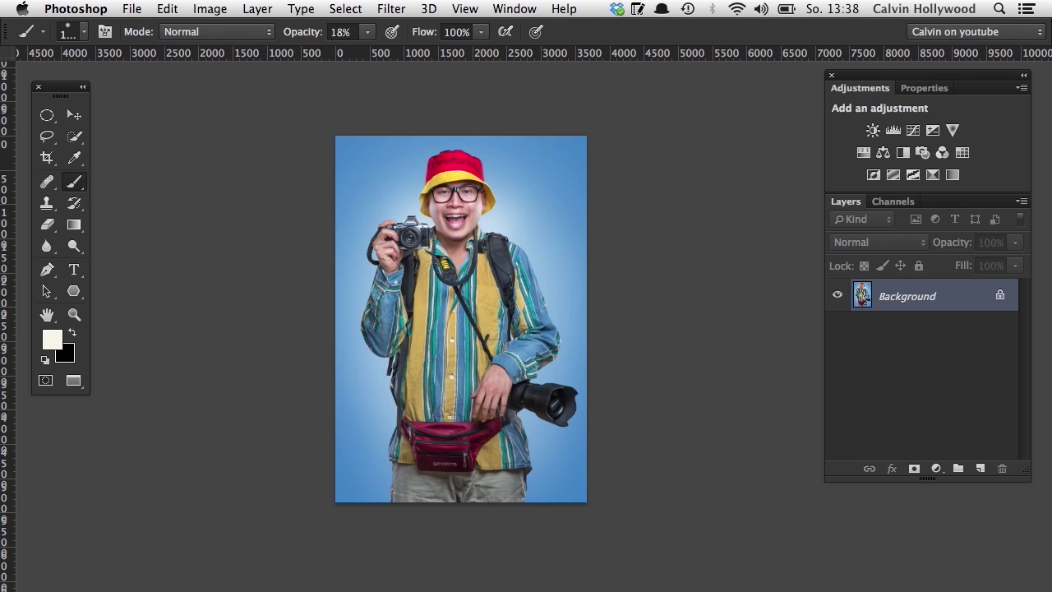
Duplicate the Background into Layer 1 with Cmd+J and zoom in on the face
key("super+j")
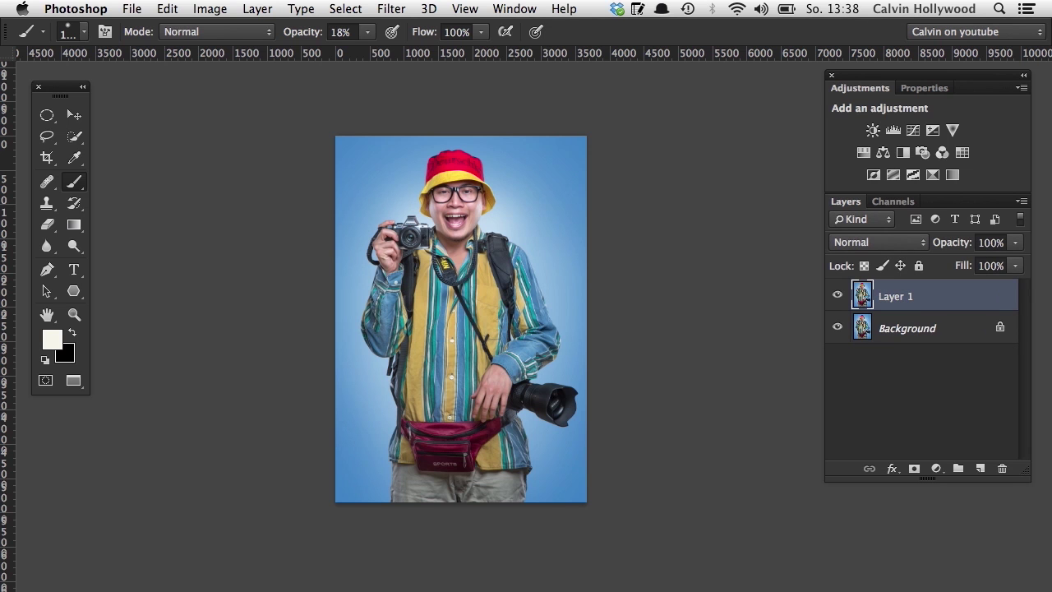
left_click(74, 313)
left_click(474, 191)
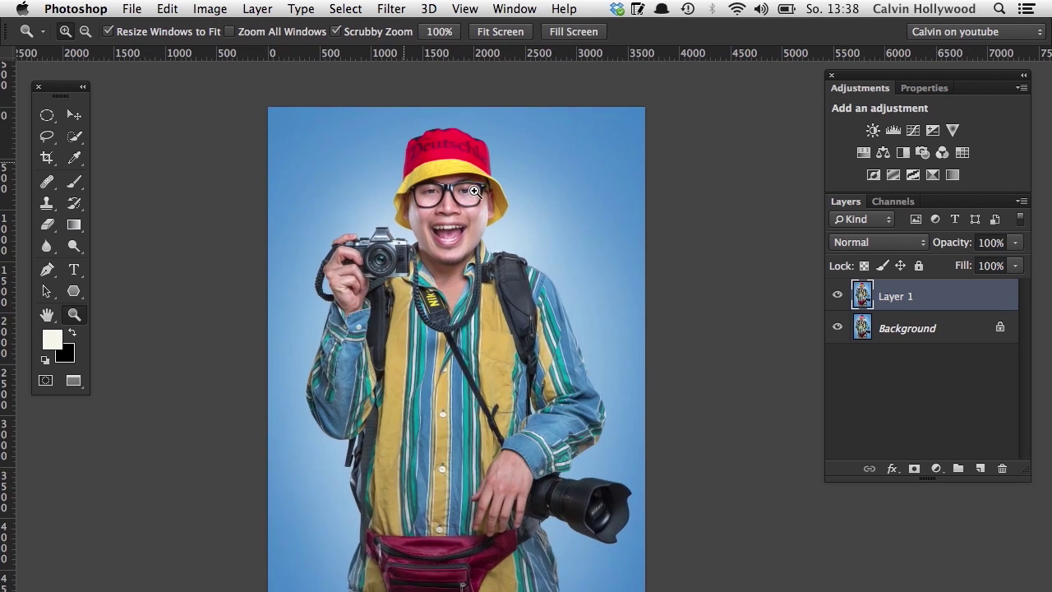
left_click(474, 191)
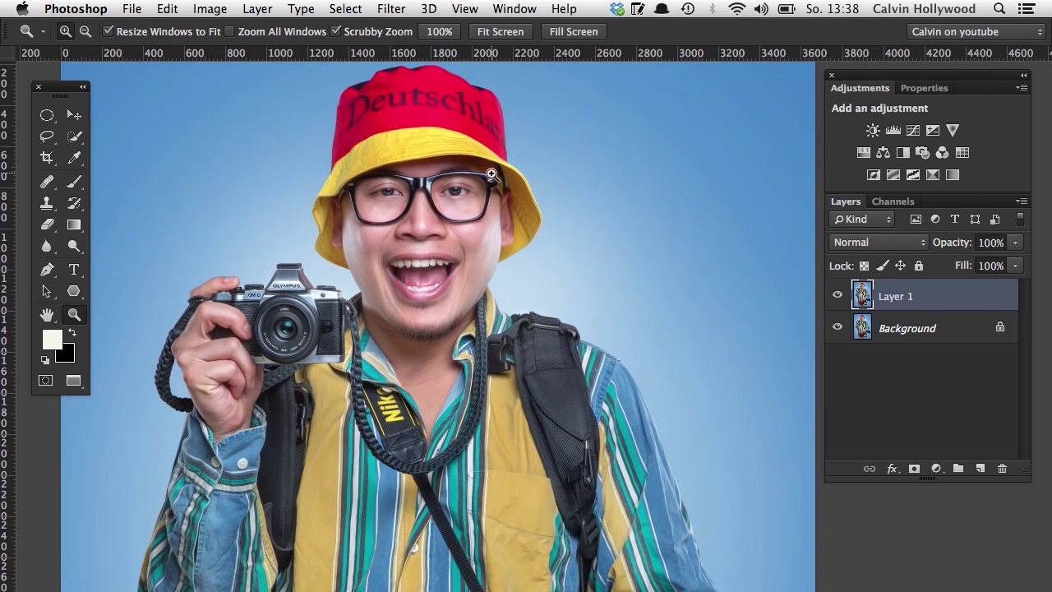
Open Filter > Sharpen > Smart Sharpen and cancel without sharpening
left_click(397, 11)
left_click(423, 359)
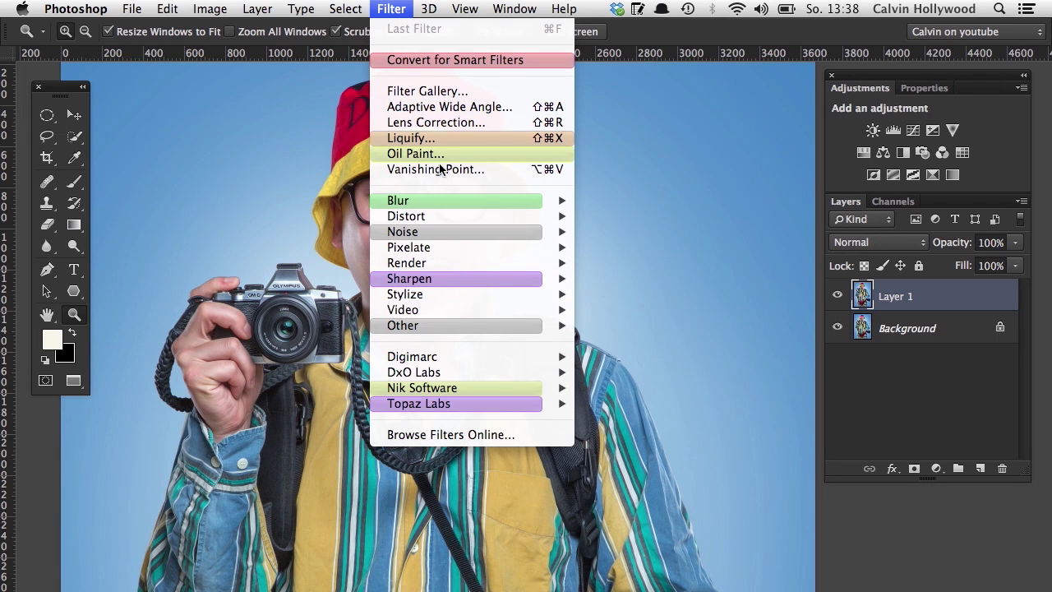
mouse_move(481, 279)
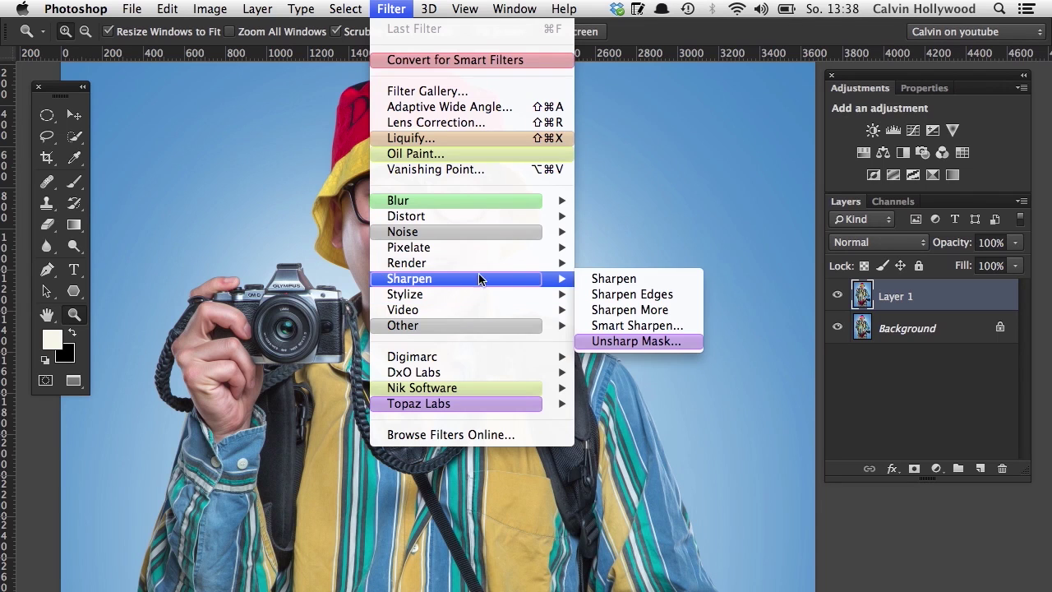
left_click(610, 325)
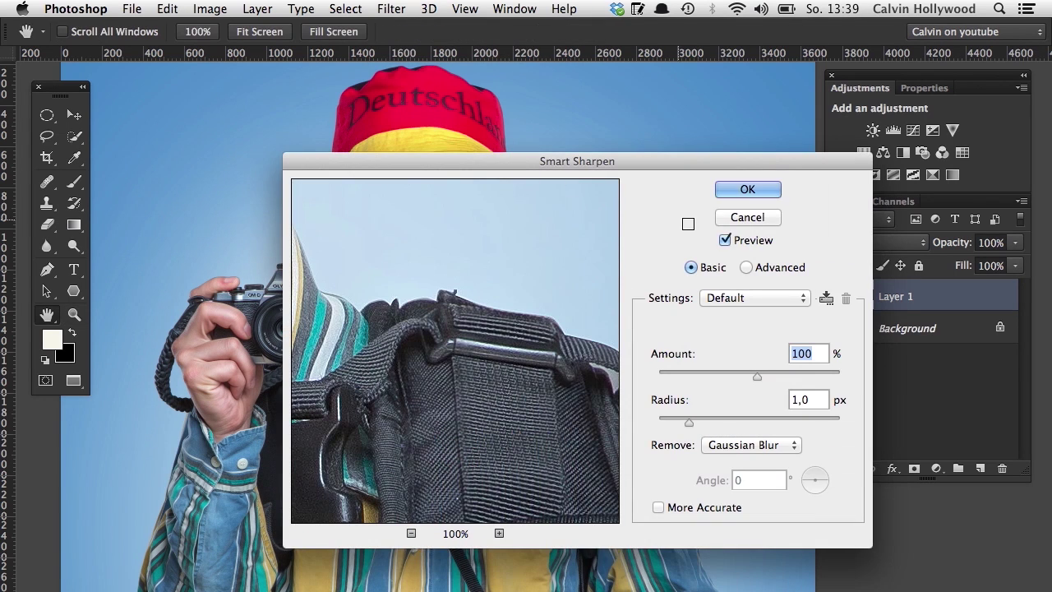
left_click(748, 218)
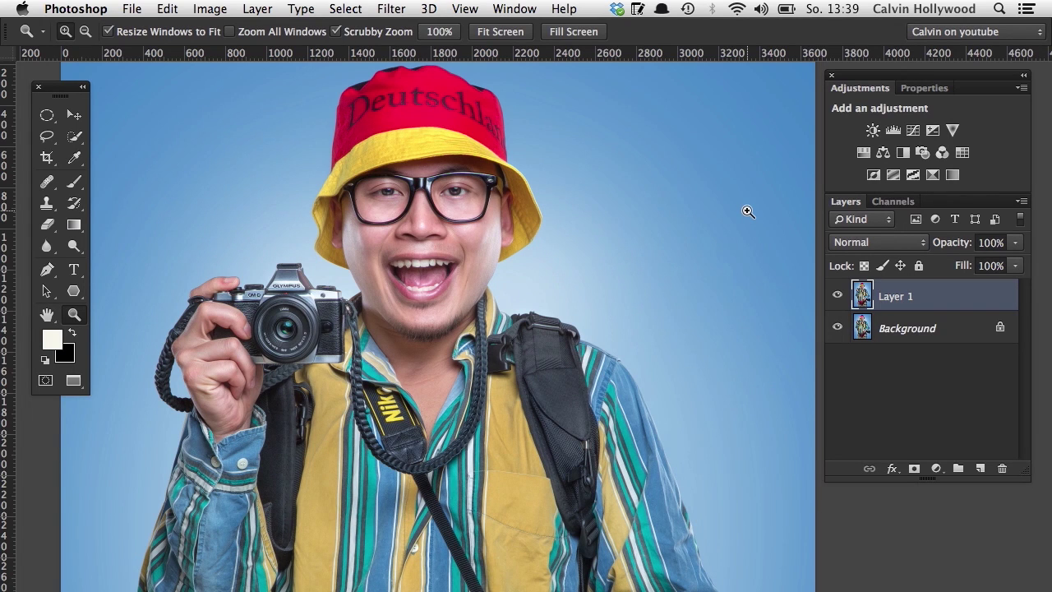
Look through the Filter menu again and close it without applying a filter
left_click(399, 10)
mouse_move(464, 220)
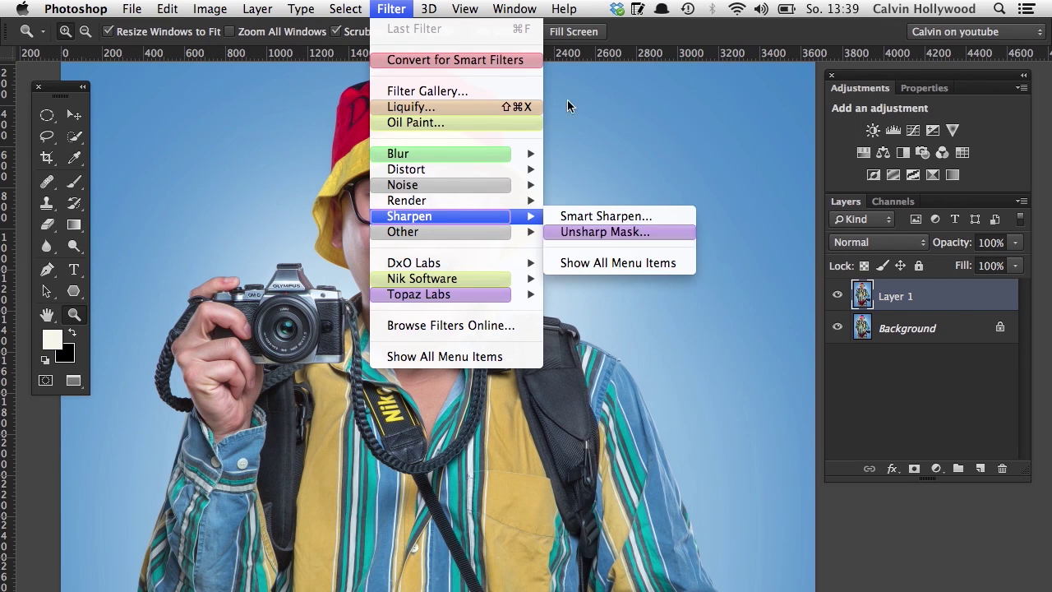
left_click(391, 10)
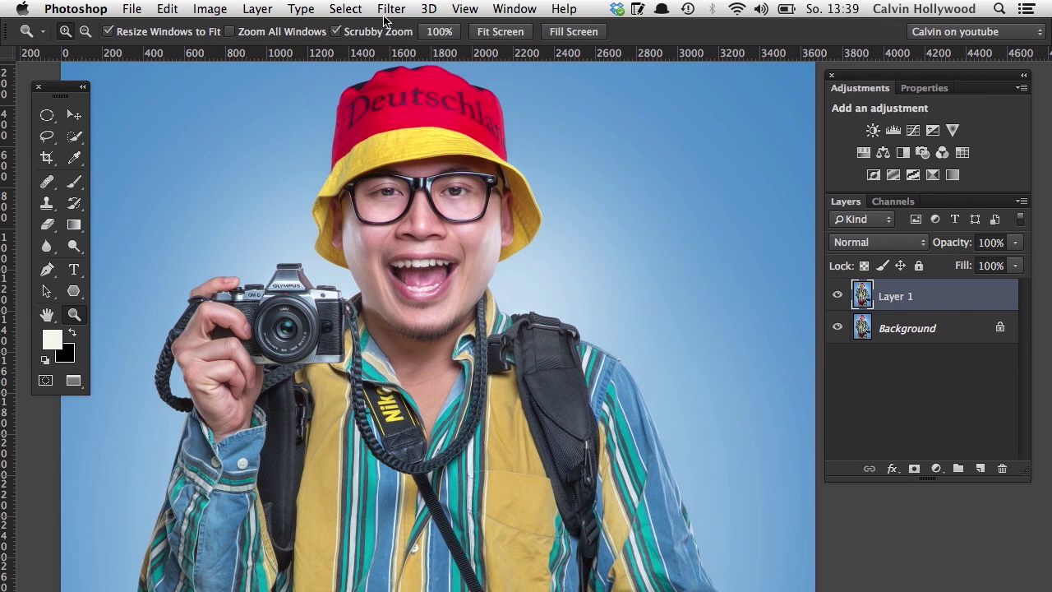
Open Edit > Menus customization with Application Menus selected
left_click(168, 10)
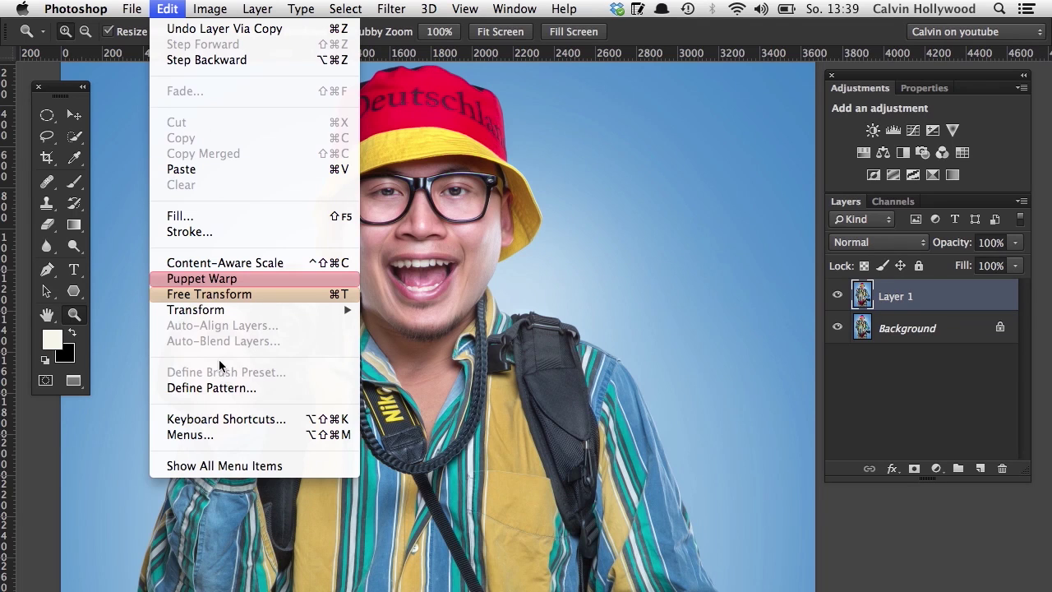
left_click(190, 440)
left_click_drag(498, 73, 511, 38)
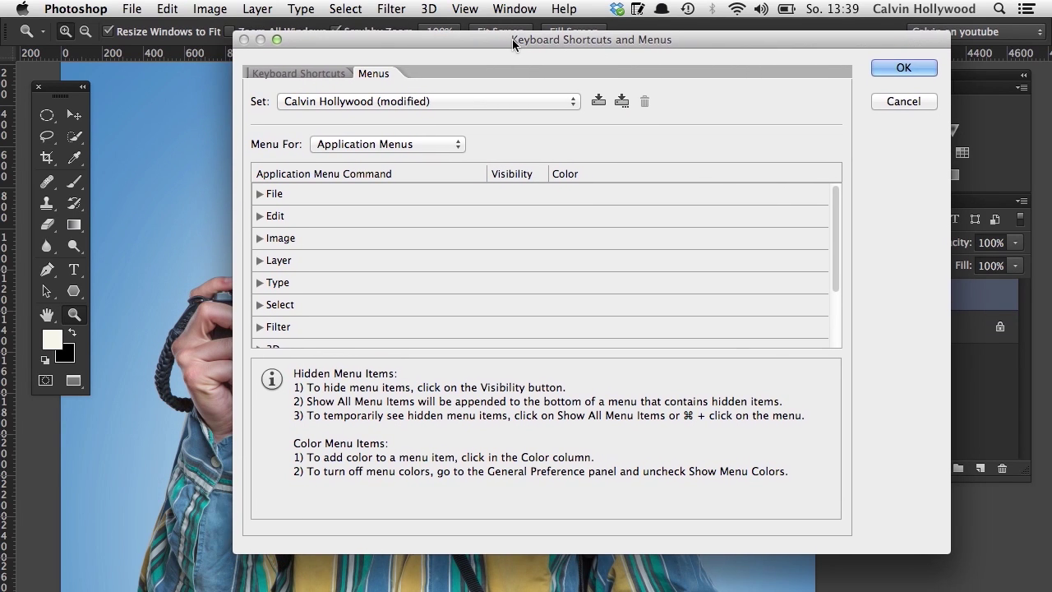
left_click(375, 147)
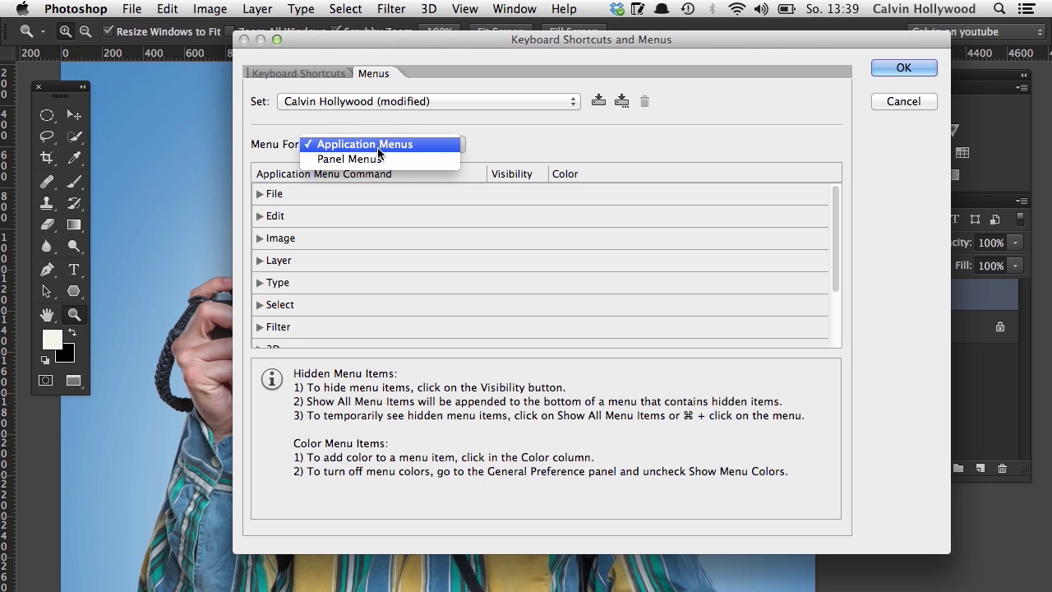
left_click(389, 145)
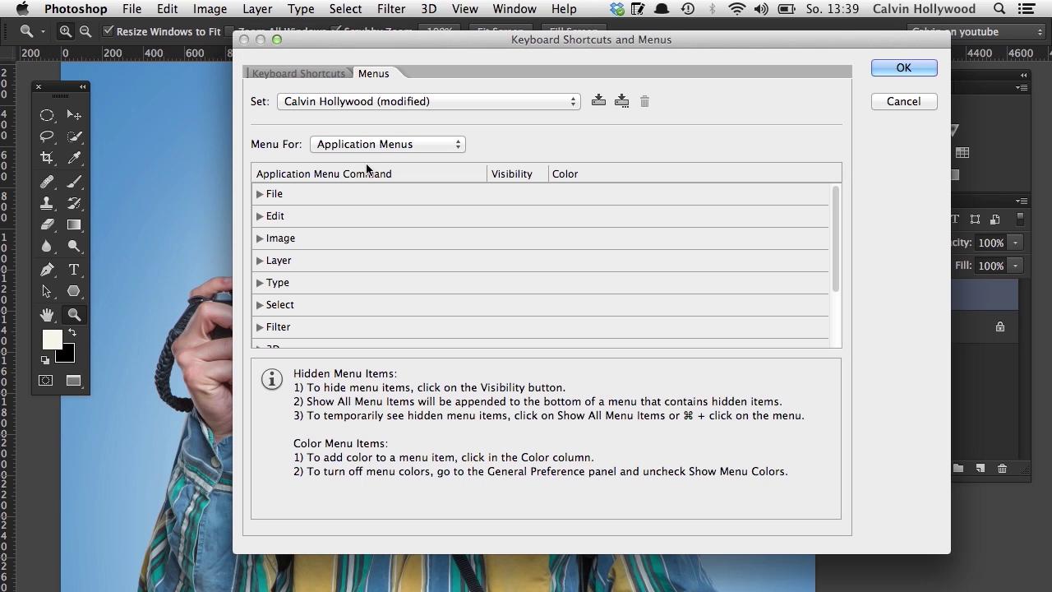
Expand the Filter commands and toggle Lens Correction's visibility on and back off
left_click(260, 326)
left_click_drag(839, 192, 836, 205)
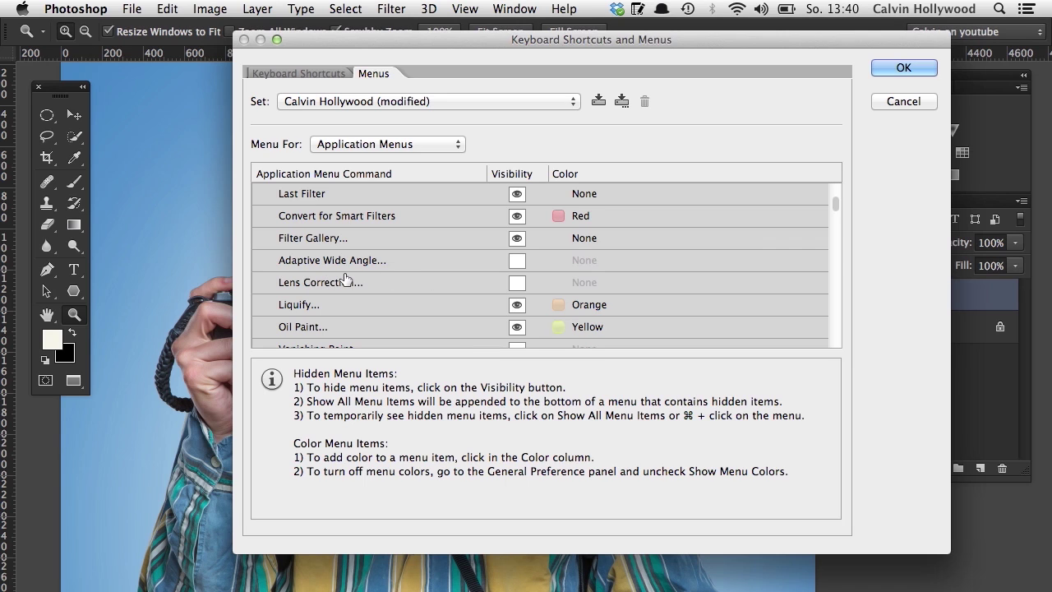
left_click(517, 284)
left_click(517, 284)
left_click_drag(832, 201, 831, 237)
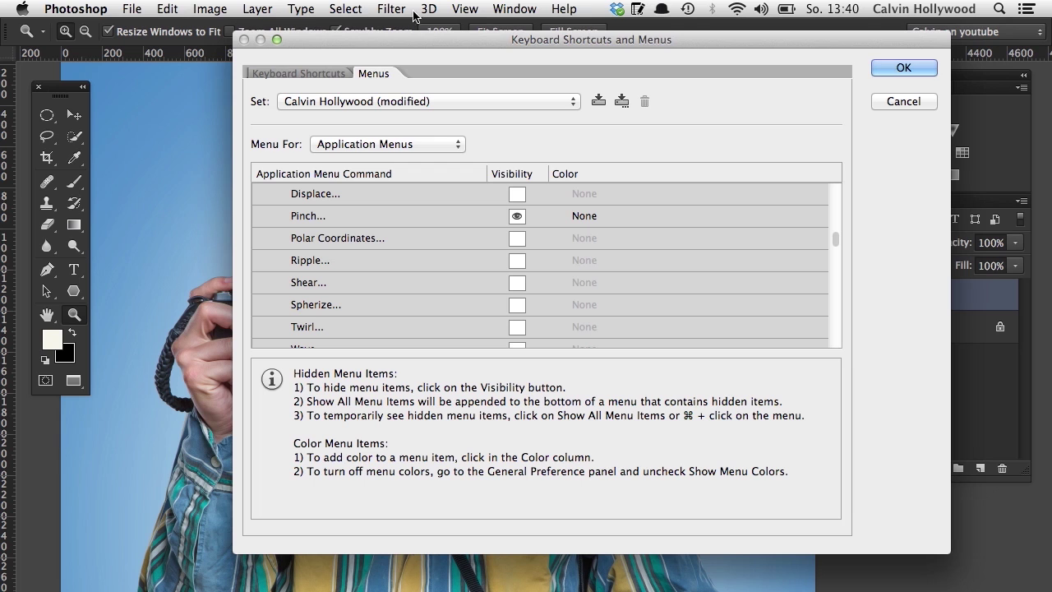
mouse_move(833, 235)
left_mouse_down()
mouse_move(839, 199)
mouse_move(840, 209)
left_mouse_up()
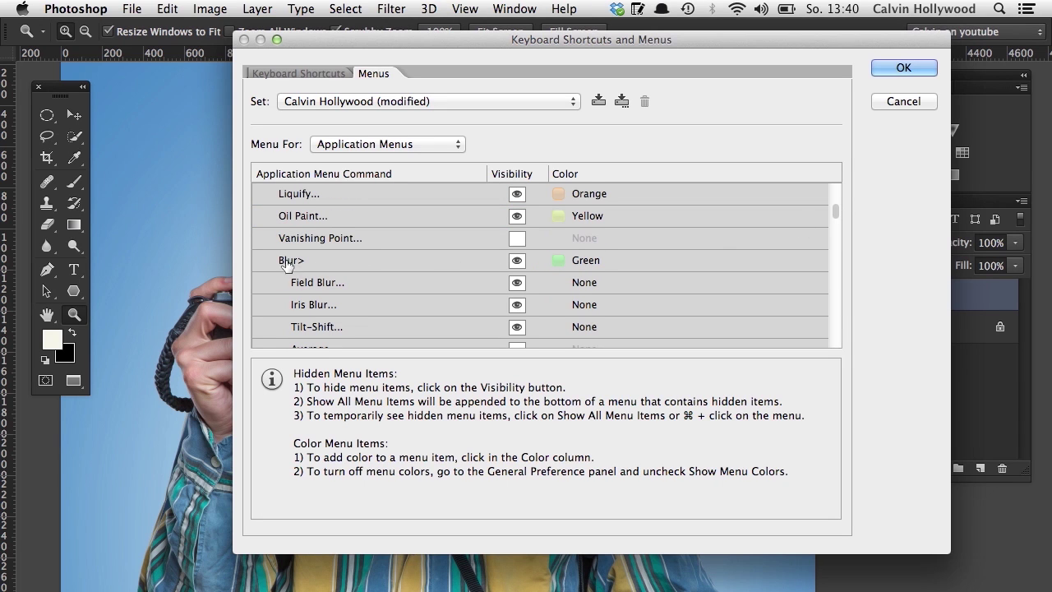
left_click_drag(835, 205, 832, 222)
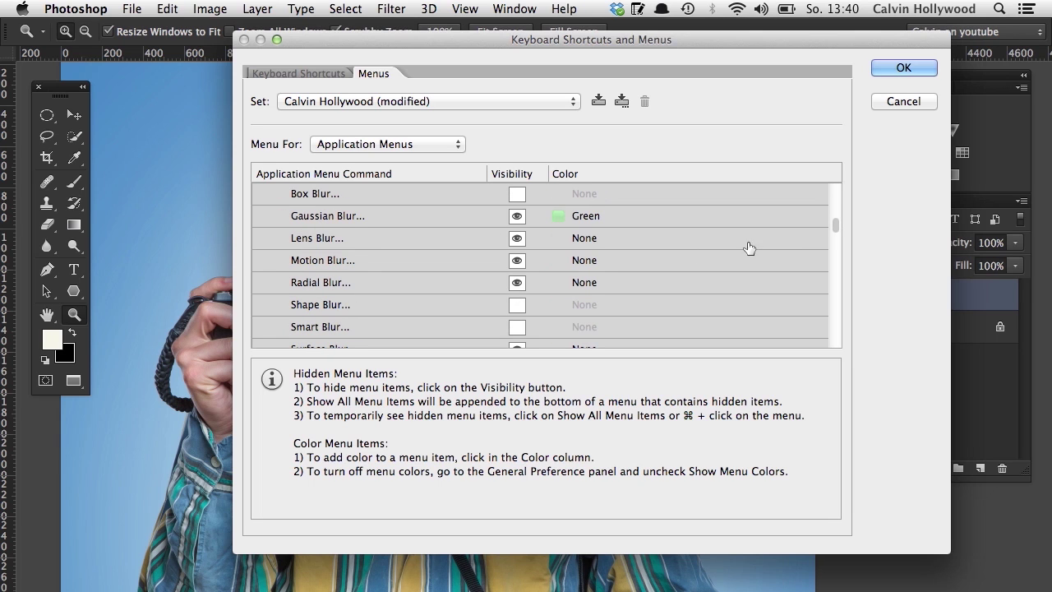
Keep Gaussian Blur coloured Green and confirm the menu customization
left_click(584, 217)
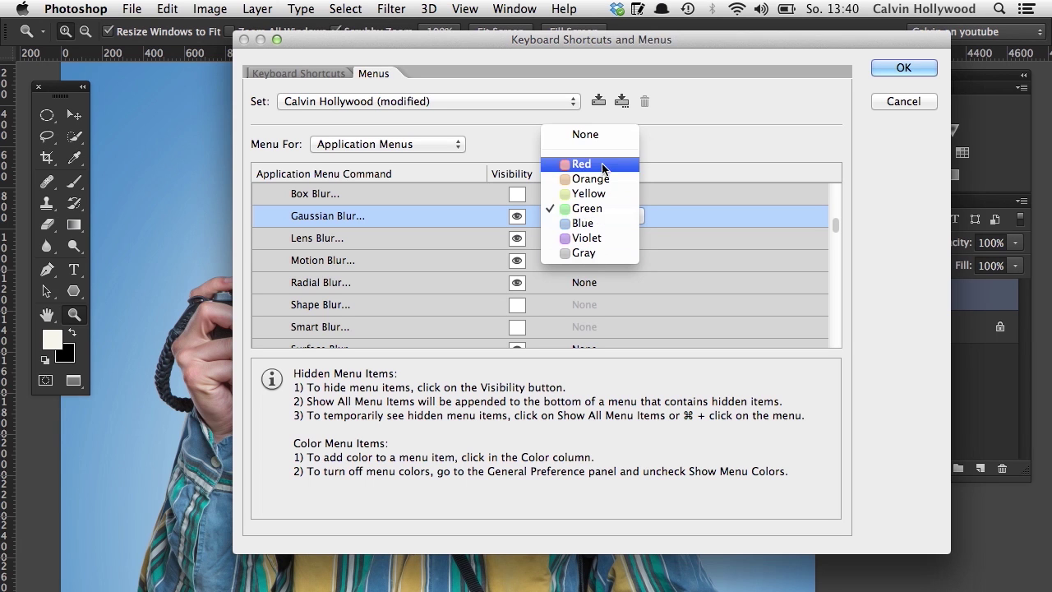
left_click(601, 209)
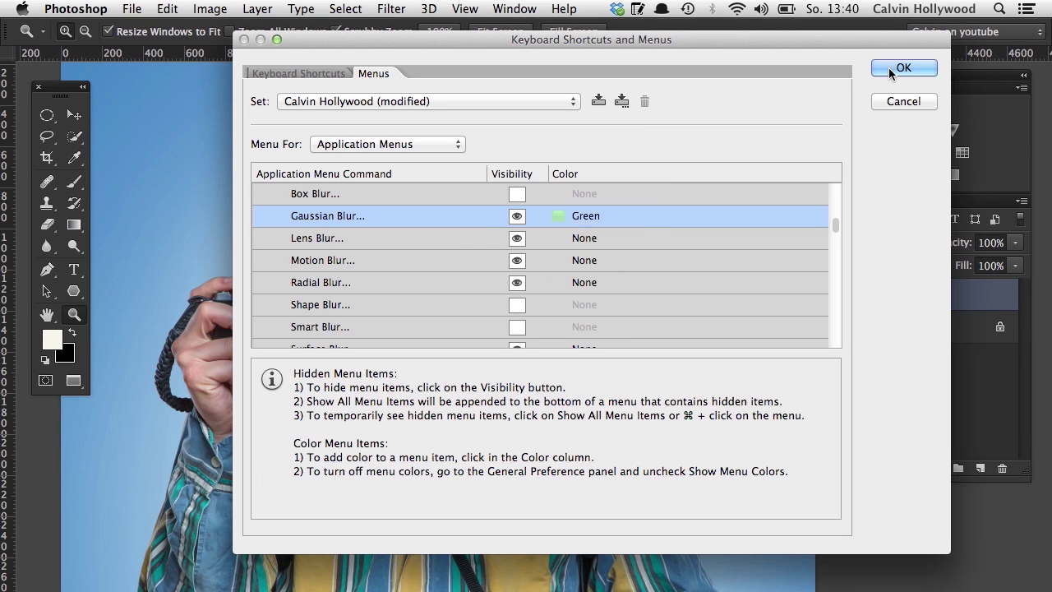
left_click(903, 69)
left_click(391, 10)
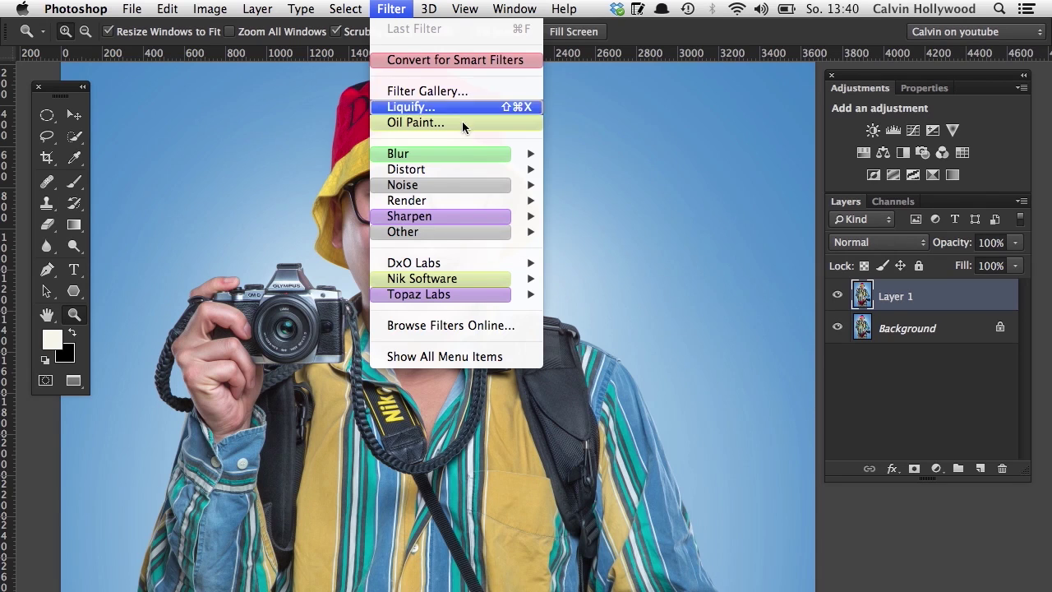
mouse_move(516, 155)
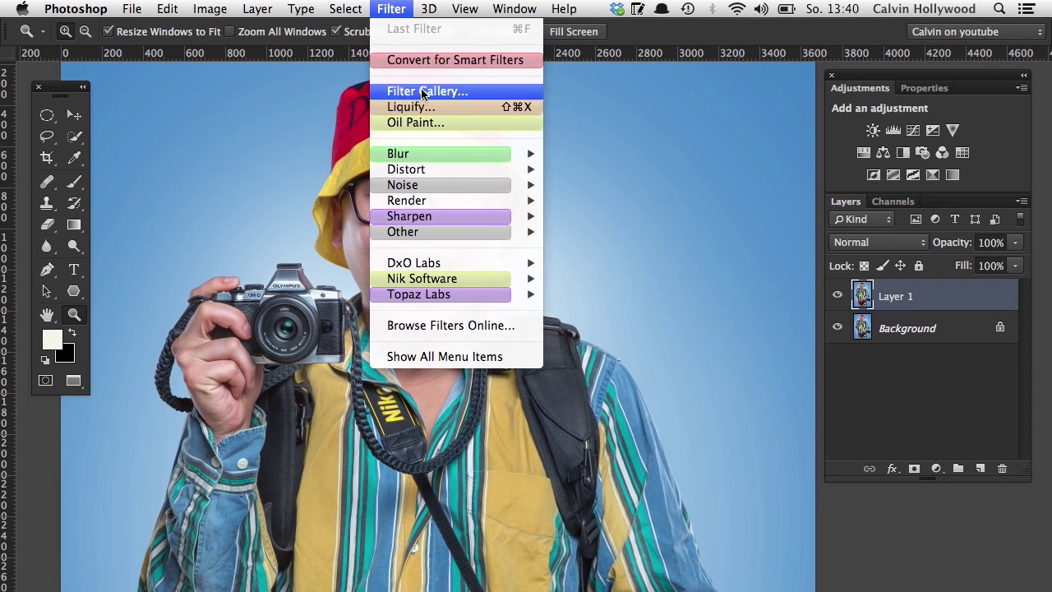
left_click(385, 11)
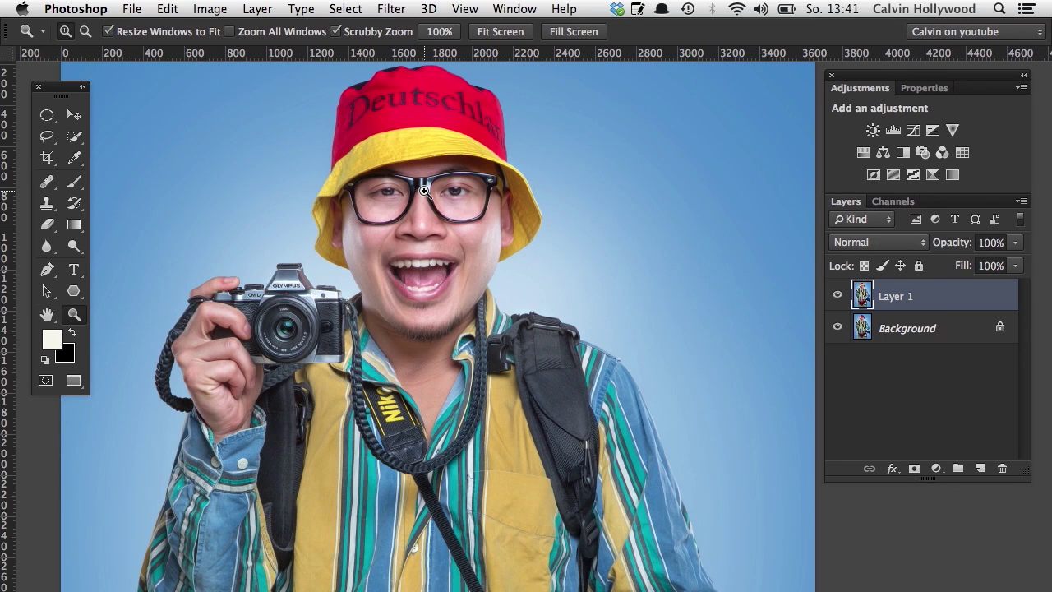
Open Edit > Keyboard Shortcuts and check the Dodge Tool's O shortcut
left_click(167, 10)
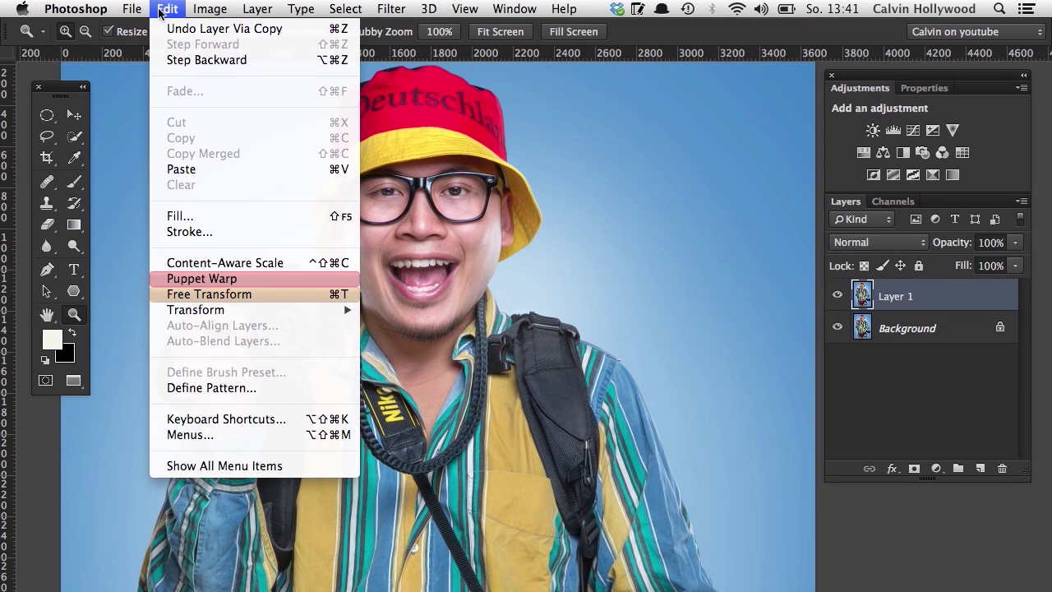
left_click(208, 422)
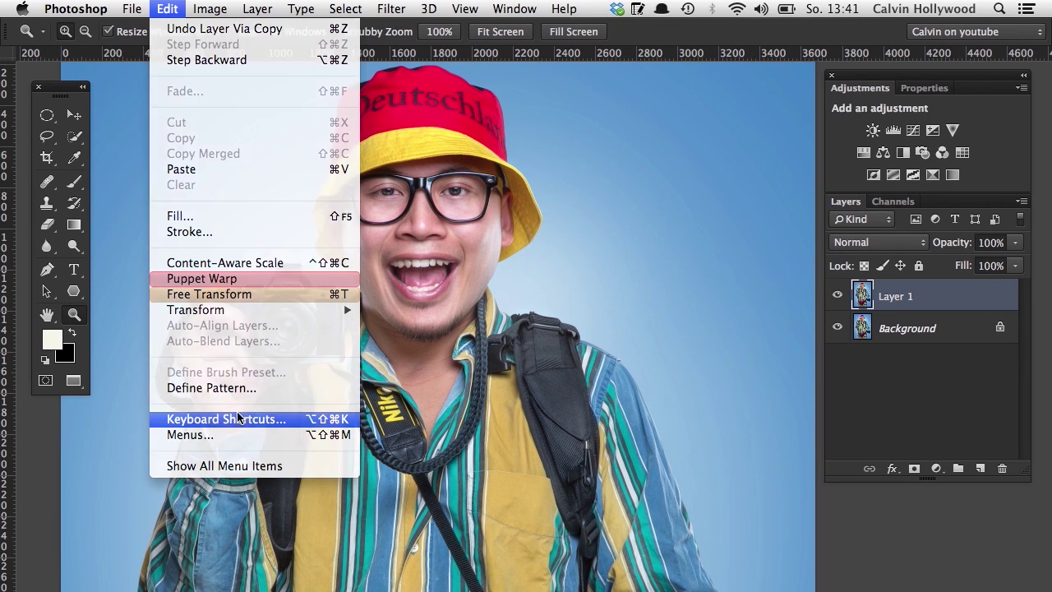
mouse_move(726, 193)
left_mouse_down()
mouse_move(709, 319)
mouse_move(716, 264)
left_mouse_up()
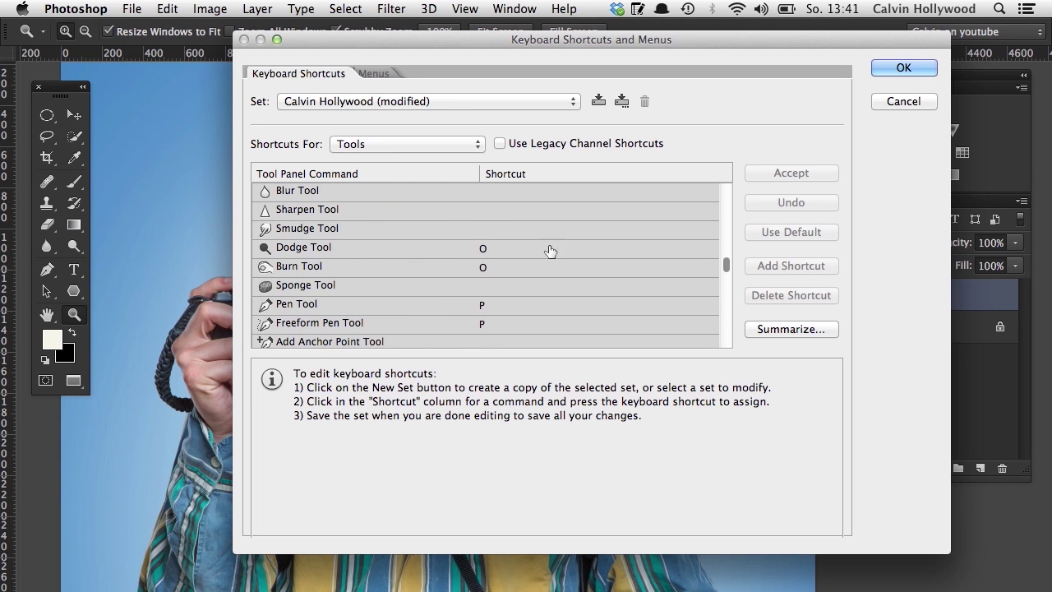
left_click(484, 250)
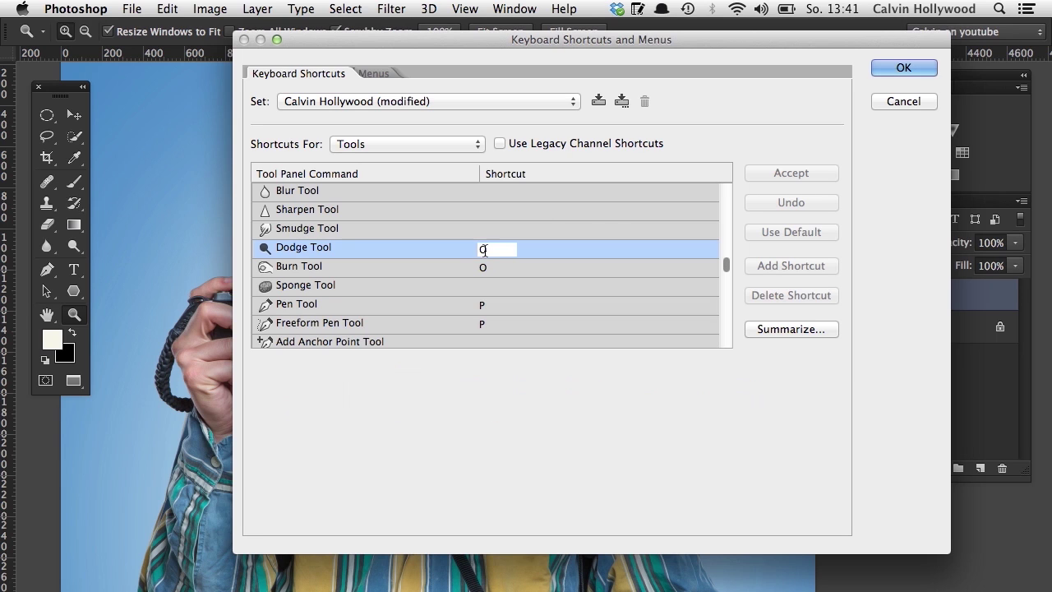
Clear the Sponge Tool's shortcut, accept it, and save the shortcut changes
left_click(484, 292)
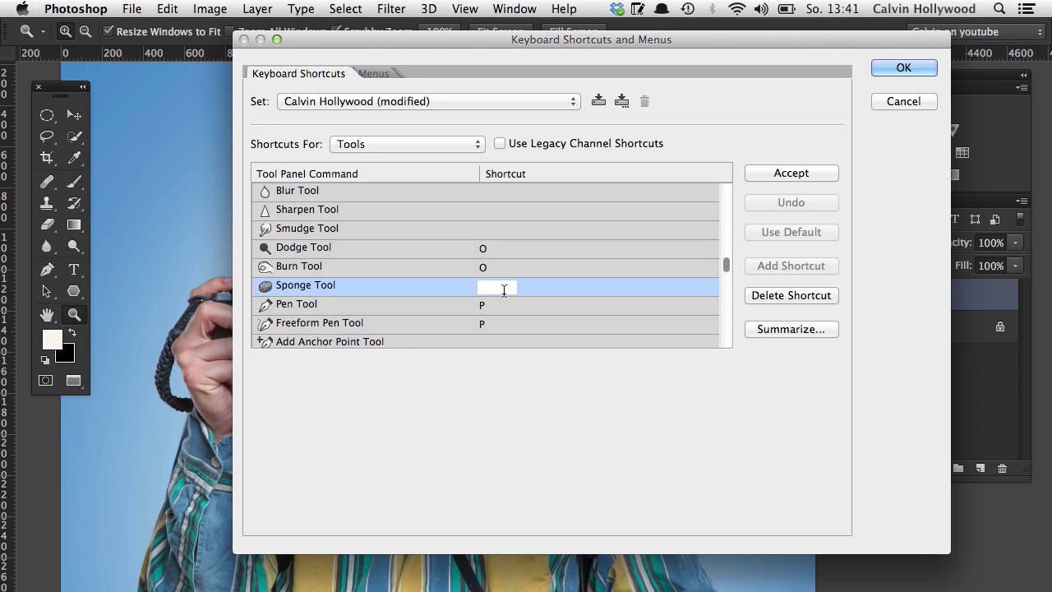
key("0")
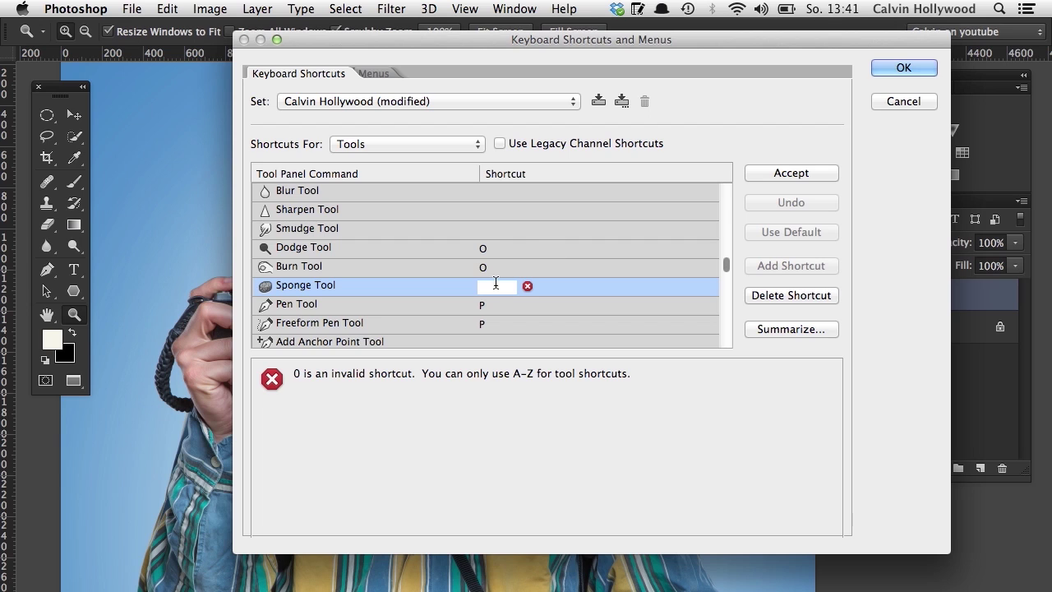
key("o")
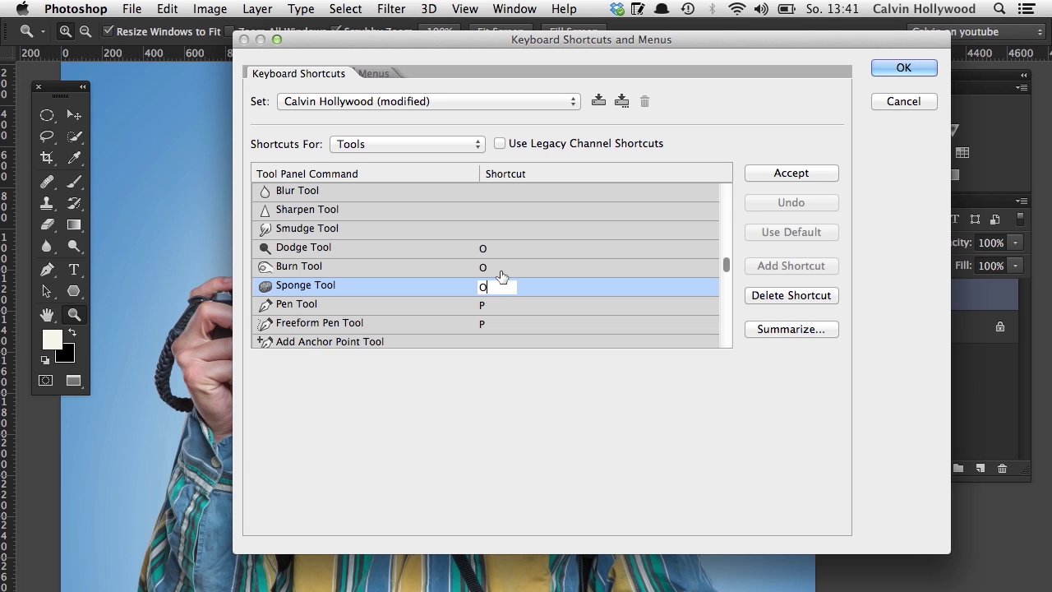
key("BackSpace")
left_click(769, 176)
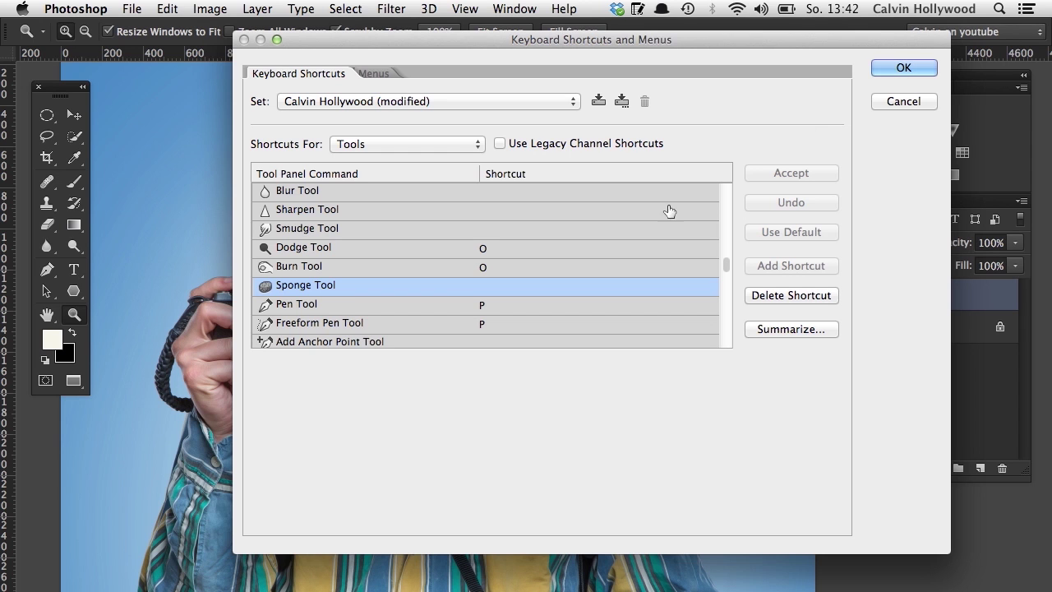
left_click(906, 67)
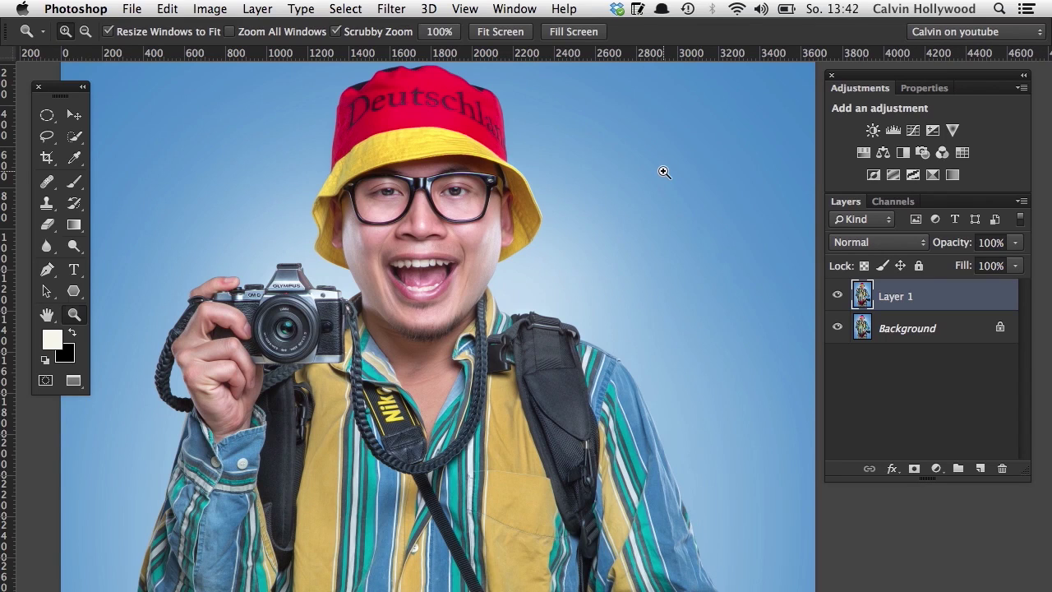
Press O to toggle between the Dodge and Burn tools
key("o")
key("o")
key("o")
key("o")
key("o")
key("o")
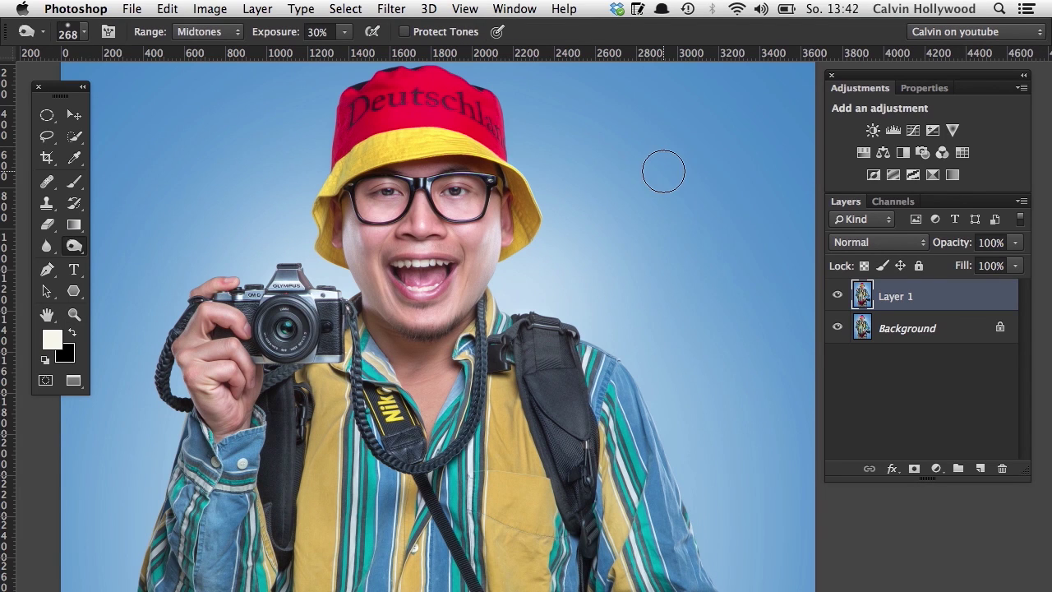
key("o")
key("o")
key("o")
key("o")
key("o")
key("o")
key("o")
key("o")
key("o")
key("o")
key("o")
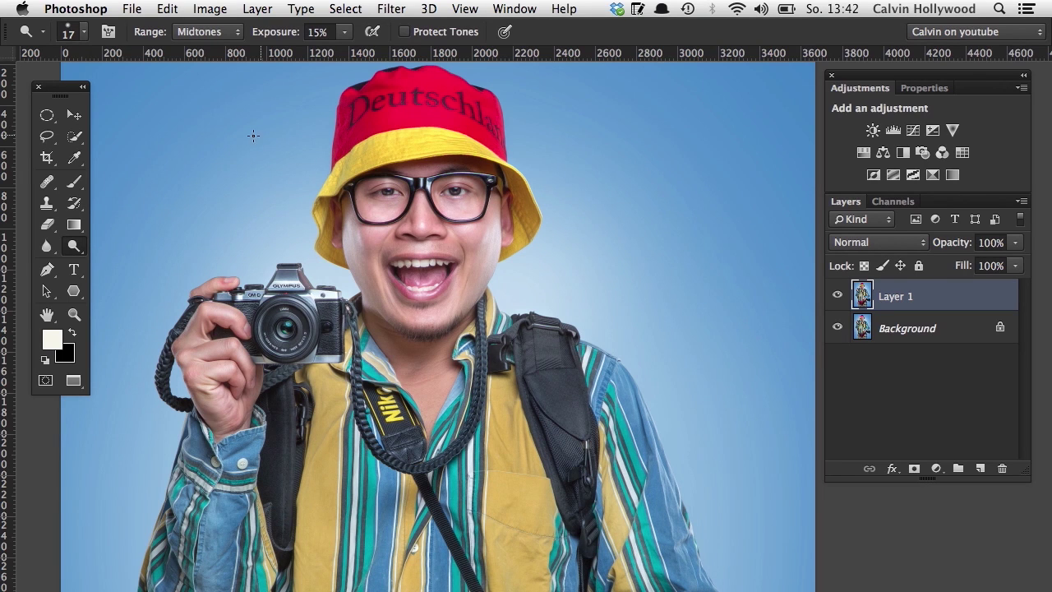
left_click(78, 9)
Leave Use Shift Key for Tool Switch unchecked in General preferences, then reselect the Dodge tool
mouse_move(121, 8)
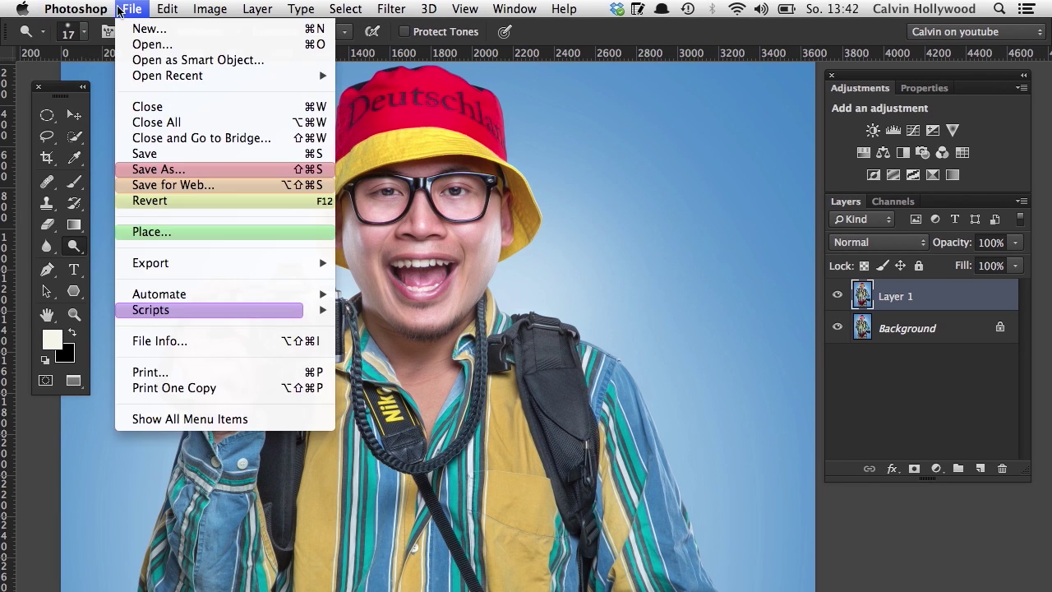
mouse_move(106, 61)
left_click(261, 104)
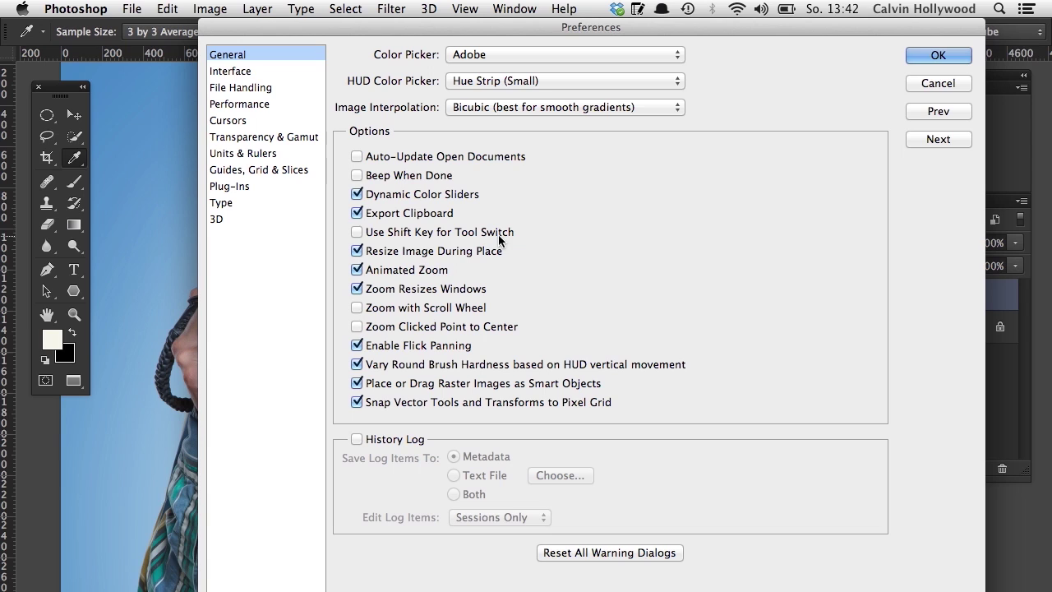
left_click(359, 232)
left_click(358, 232)
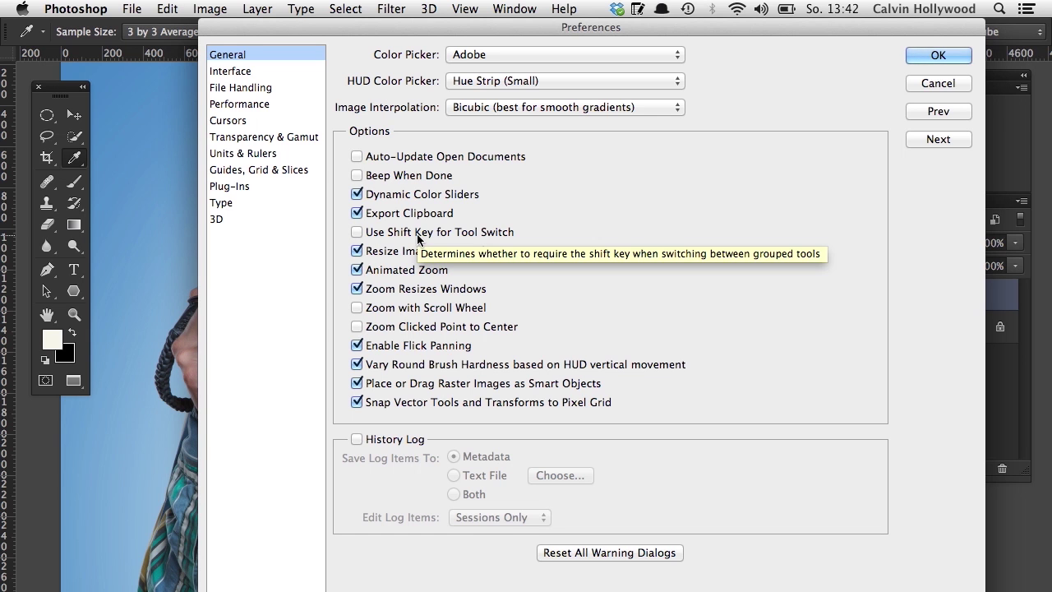
left_click(929, 55)
key("o")
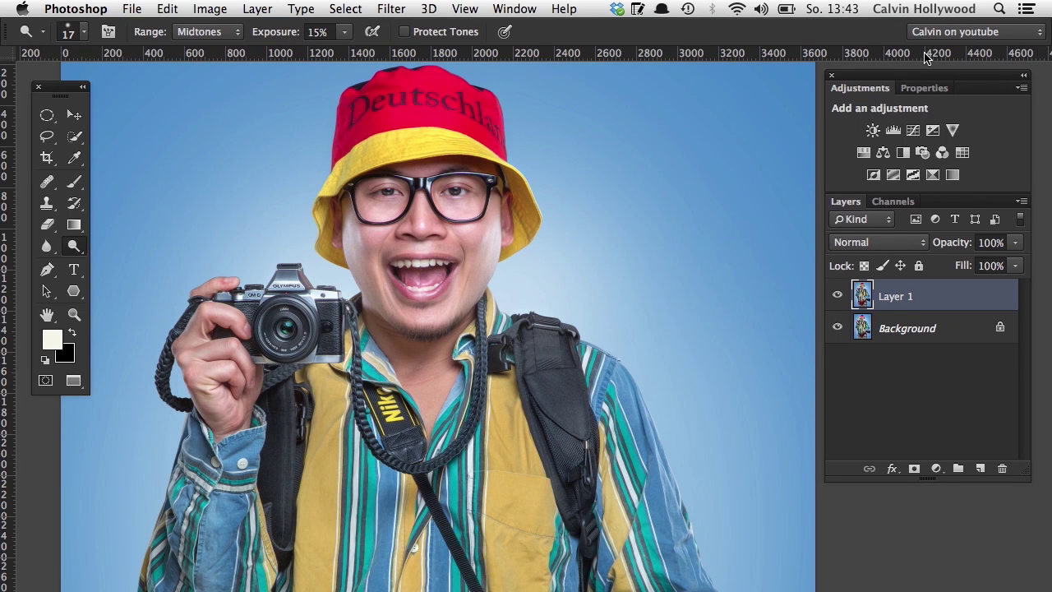
Open Preferences on the Interface page showing German UI language and Large font size
left_click(82, 10)
mouse_move(98, 64)
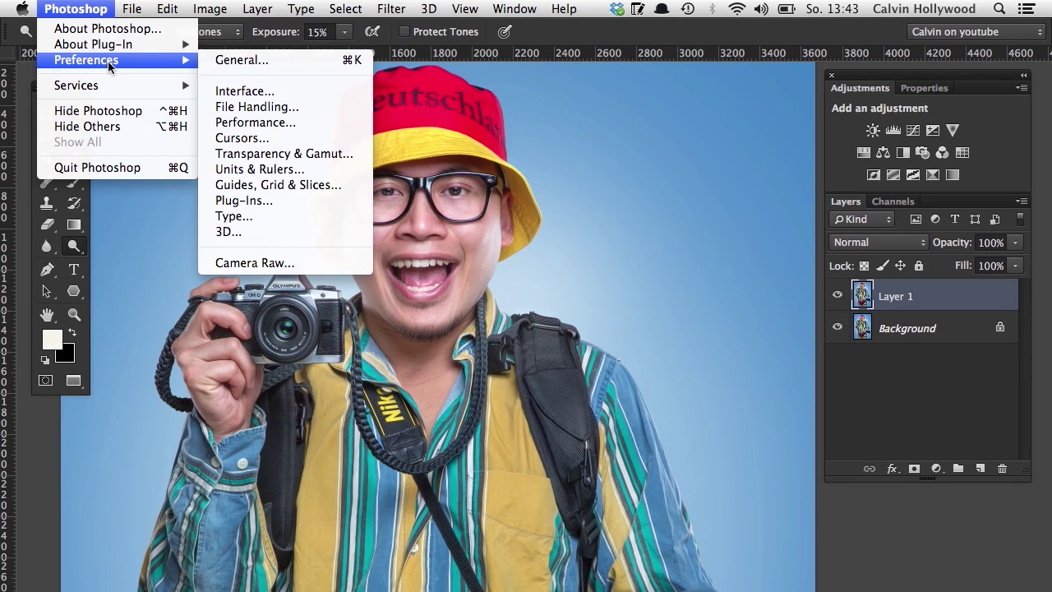
key("Escape")
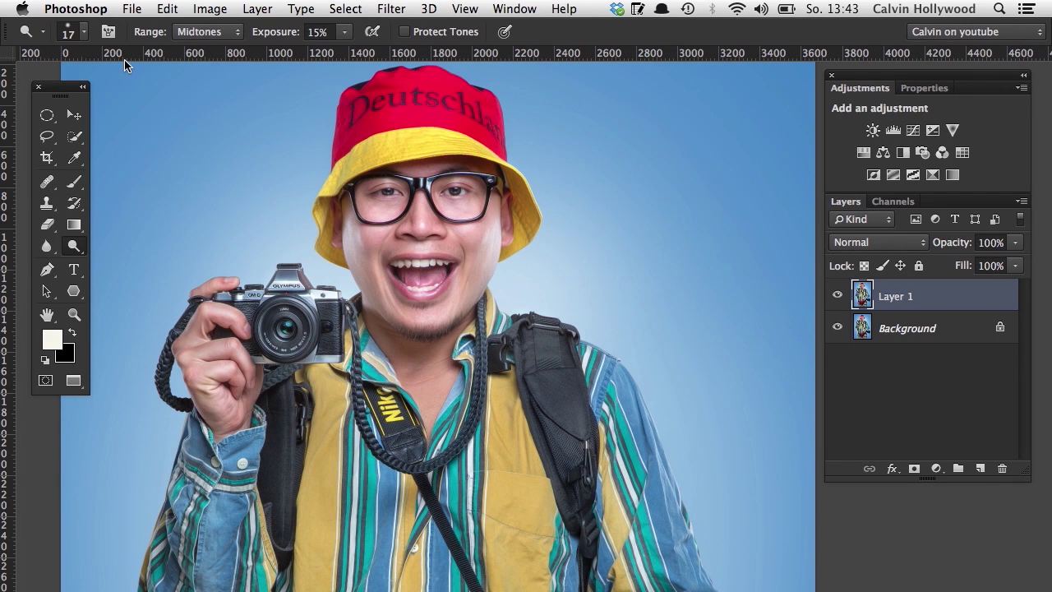
left_click(110, 9)
mouse_move(115, 63)
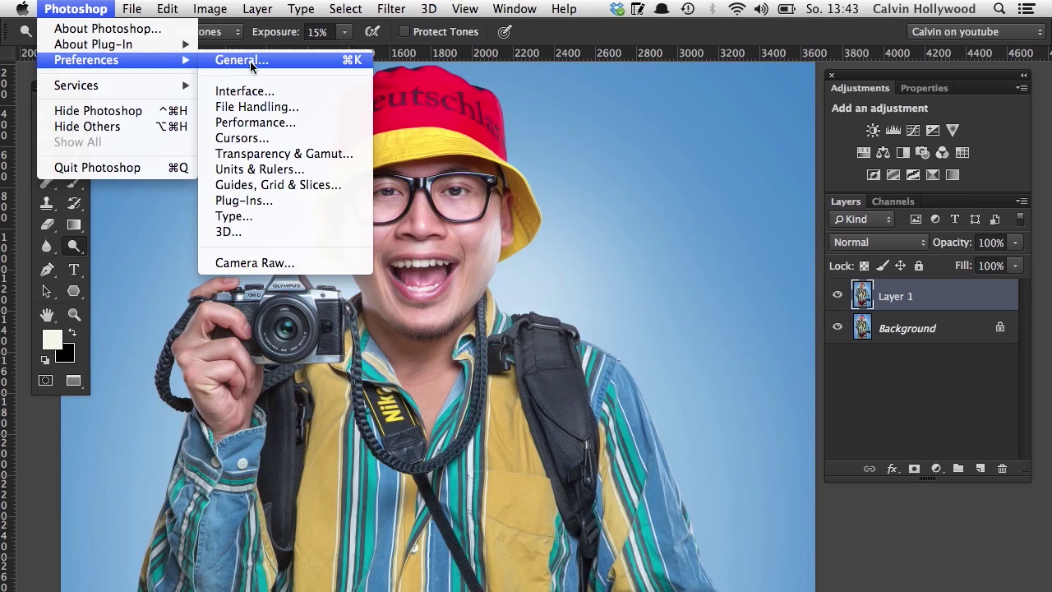
left_click(250, 61)
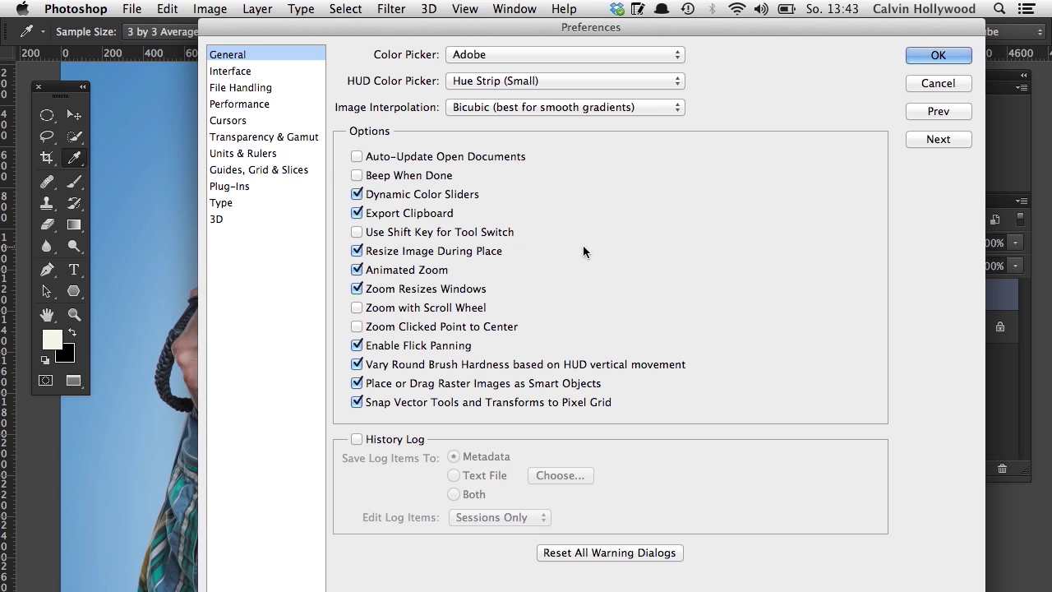
left_click(231, 72)
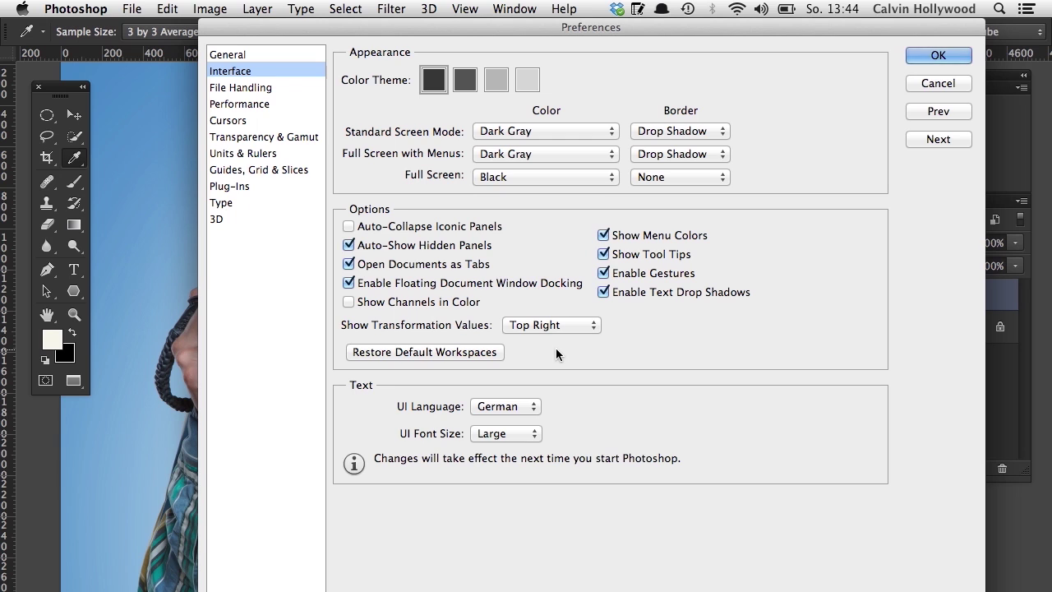
left_click_drag(248, 26, 197, 31)
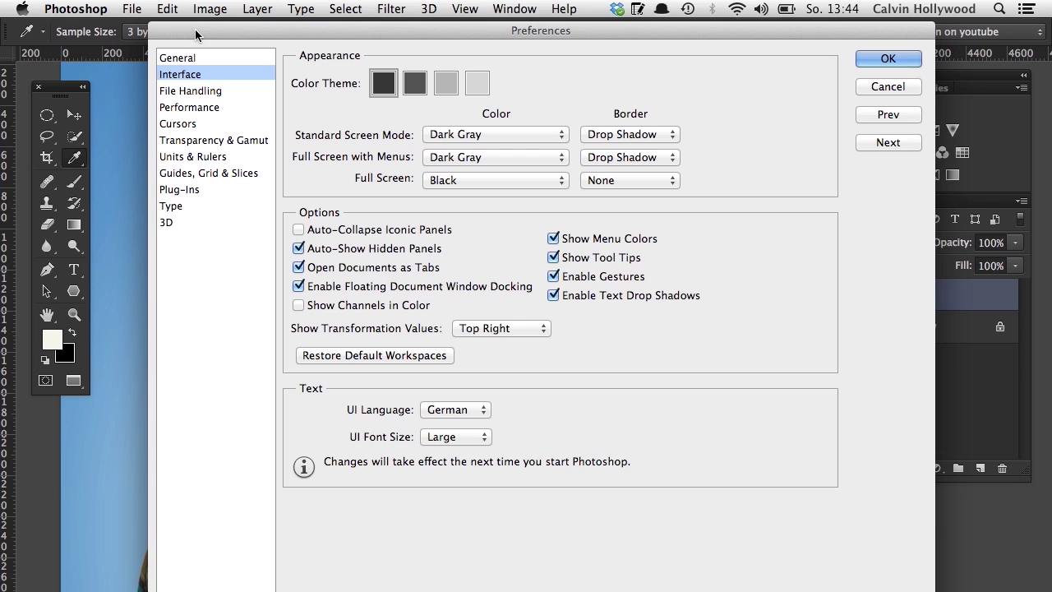
Review the File Handling and Performance preferences, then close Preferences
left_click(175, 89)
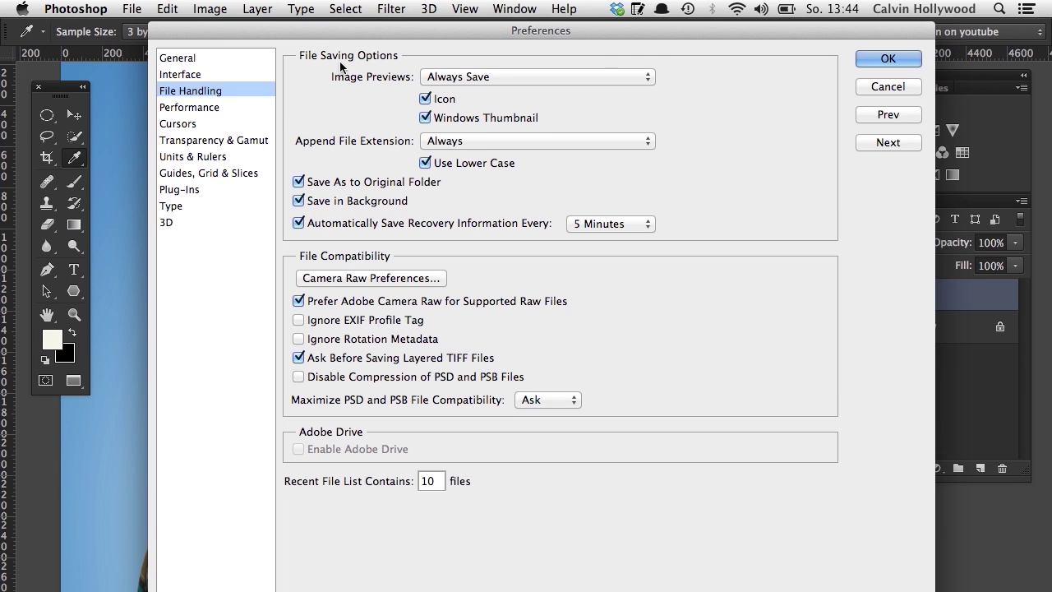
left_click(203, 115)
mouse_move(501, 124)
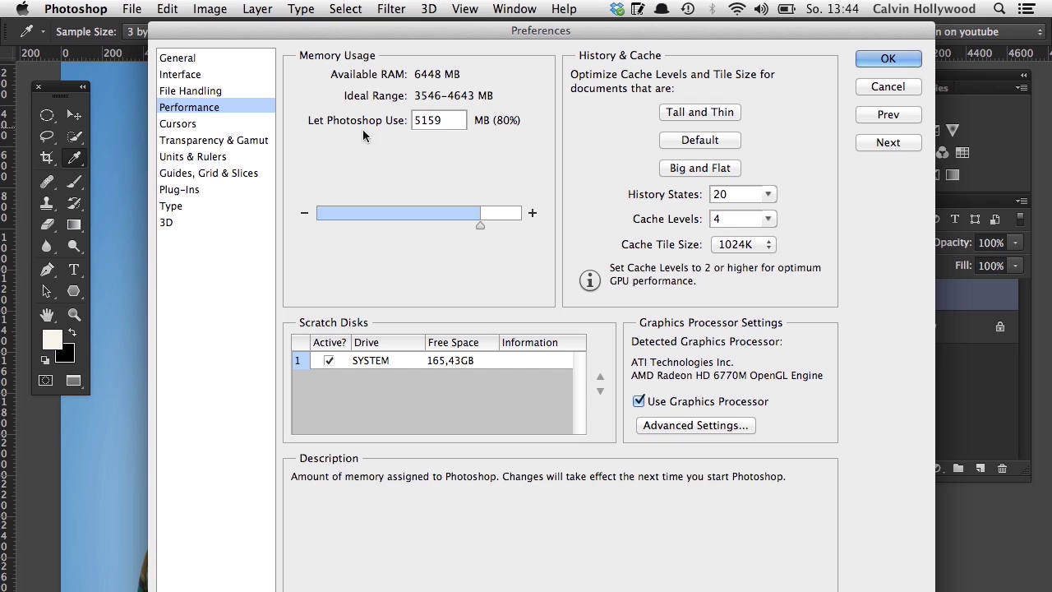
mouse_move(661, 393)
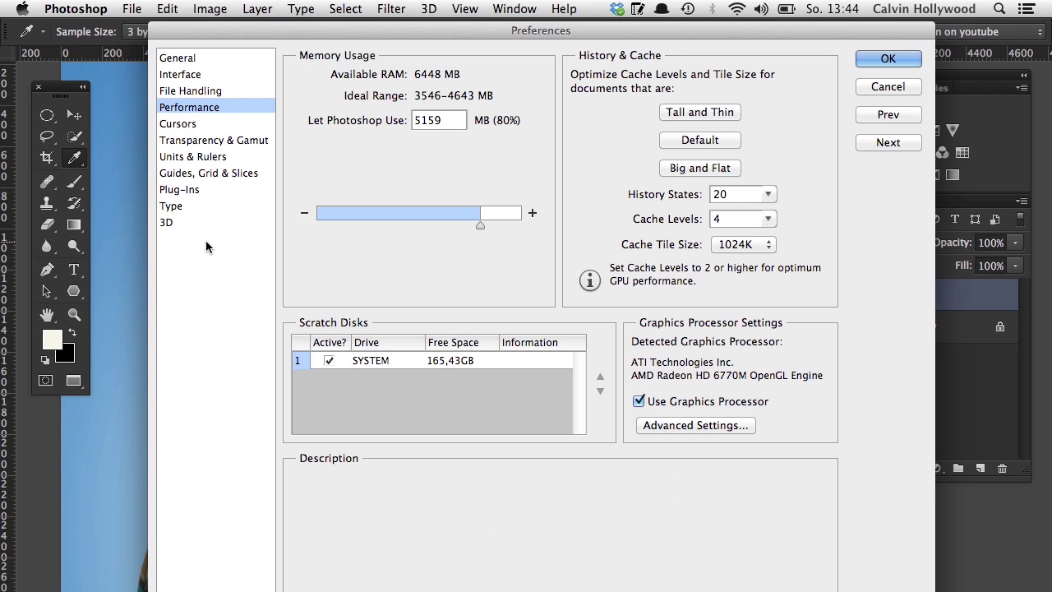
left_click(876, 63)
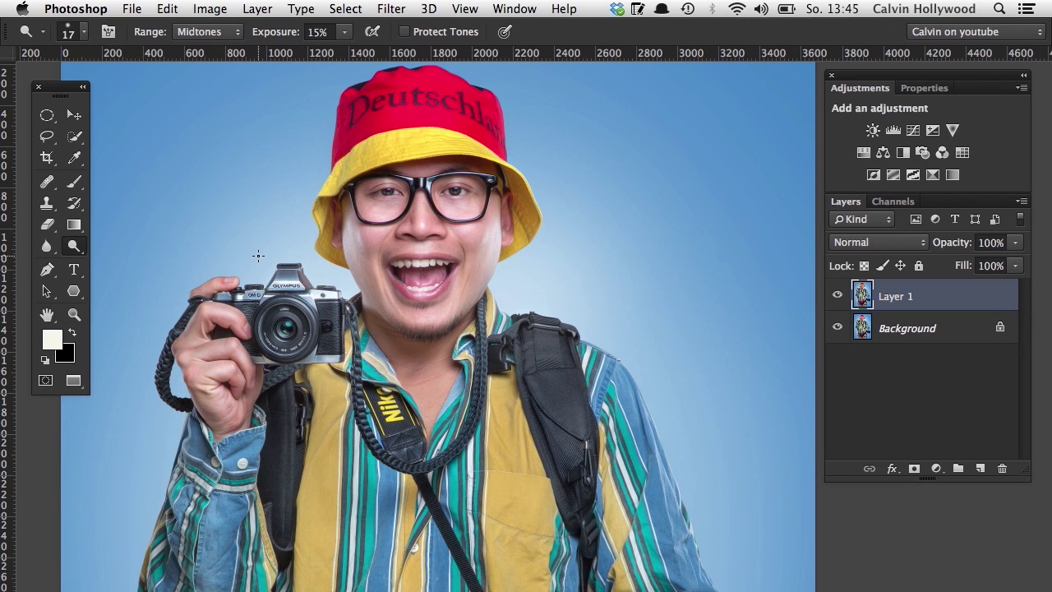
Check the Filter menu and close it without applying a filter
left_click(393, 10)
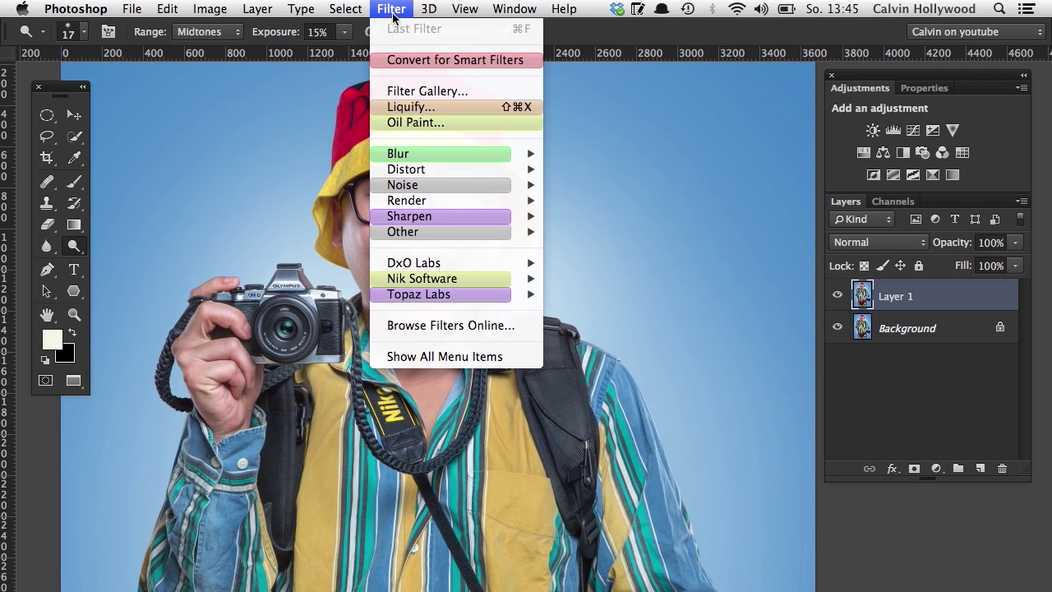
mouse_move(452, 216)
left_click(409, 10)
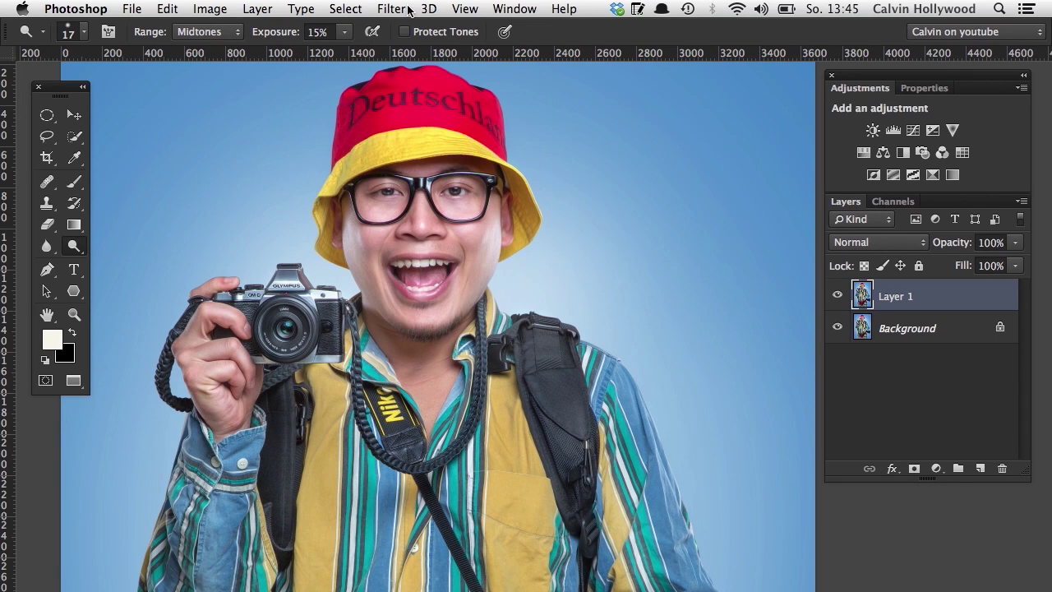